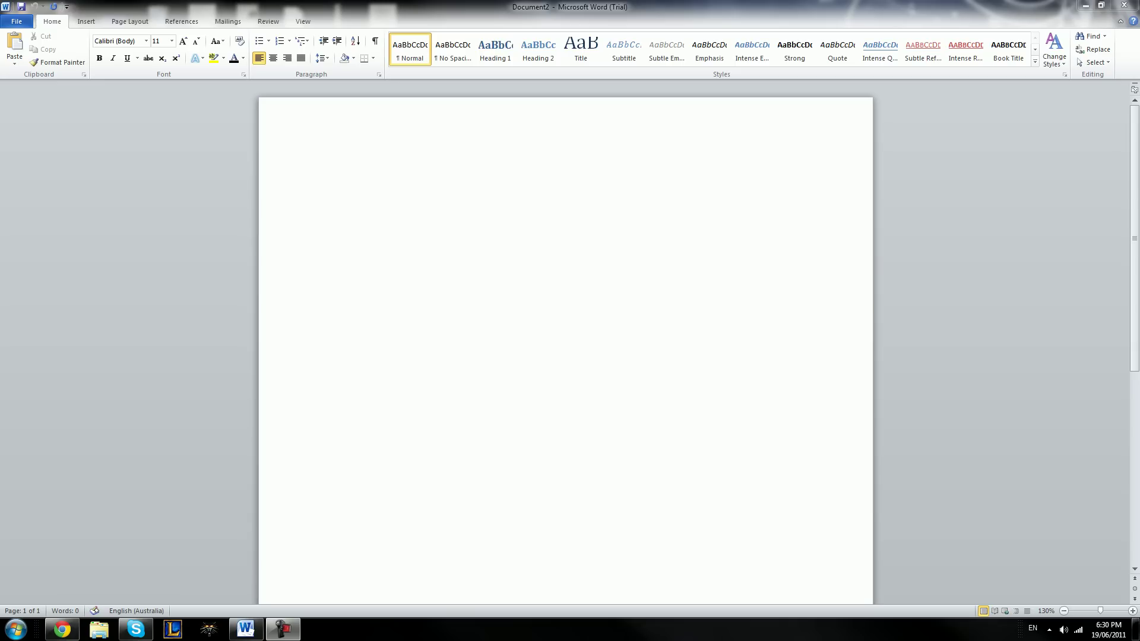
Create a new document from the Blank document template
left_click(333, 178)
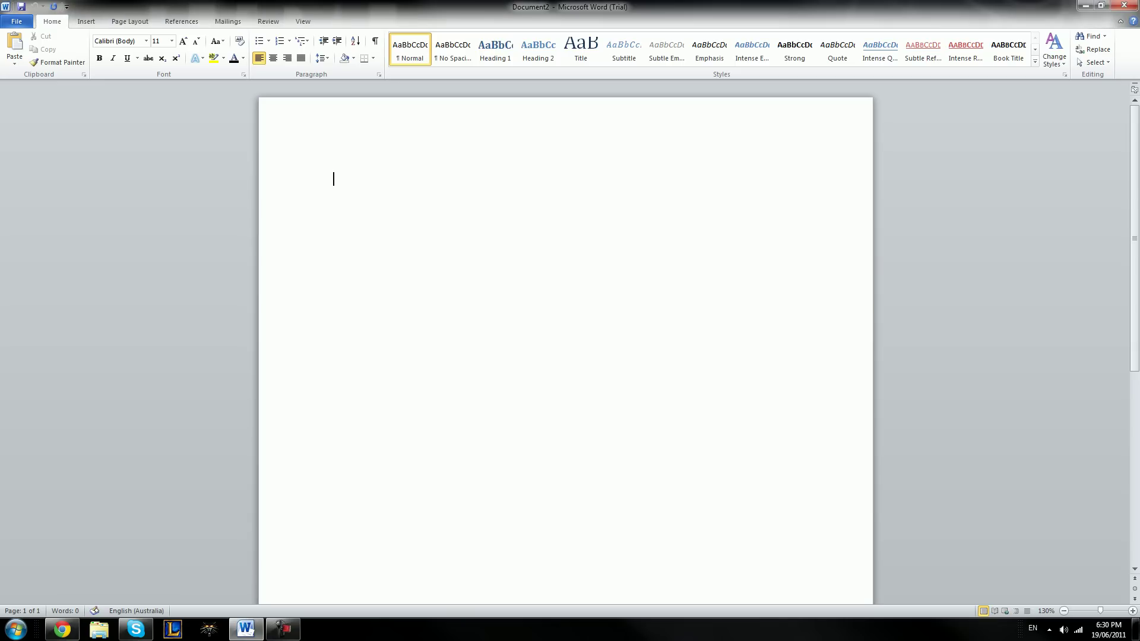
left_click(16, 21)
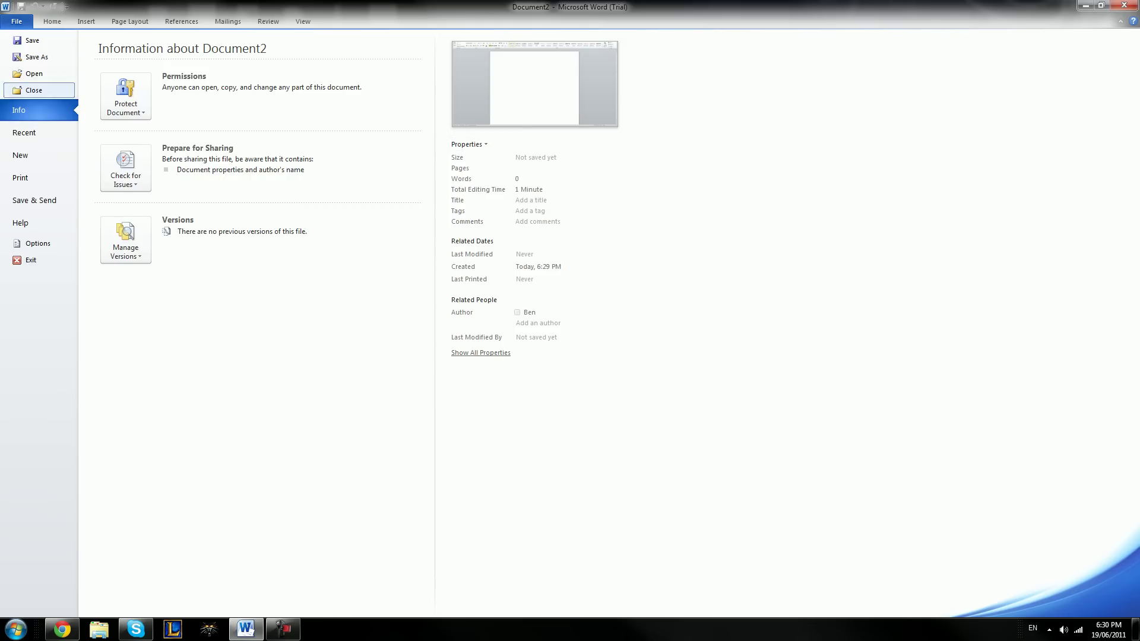
left_click(38, 155)
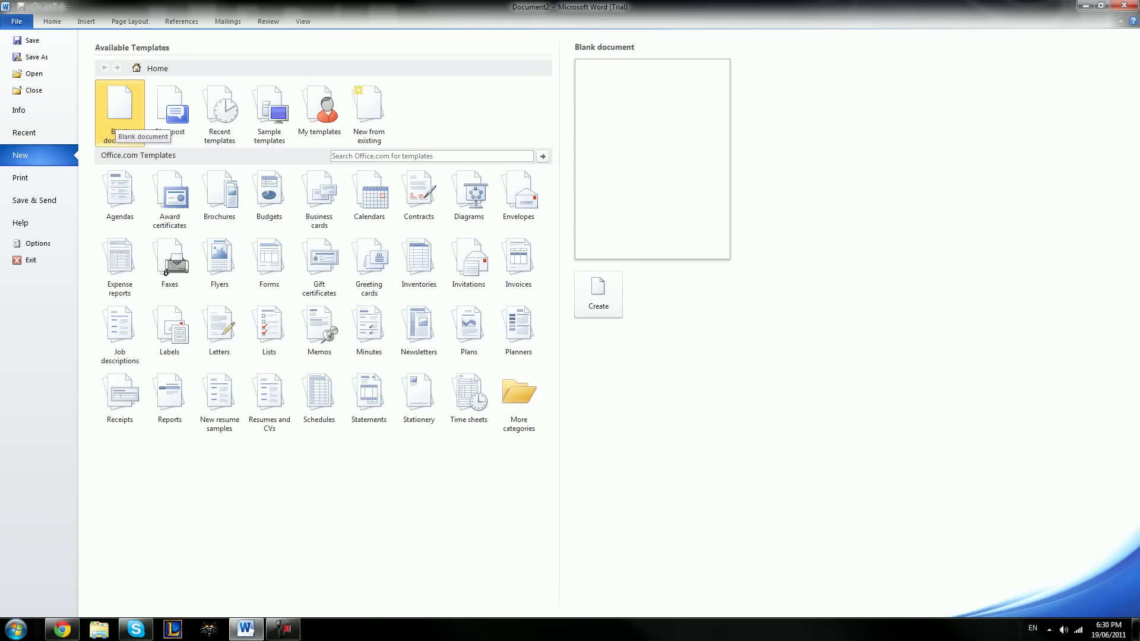
double_click(119, 121)
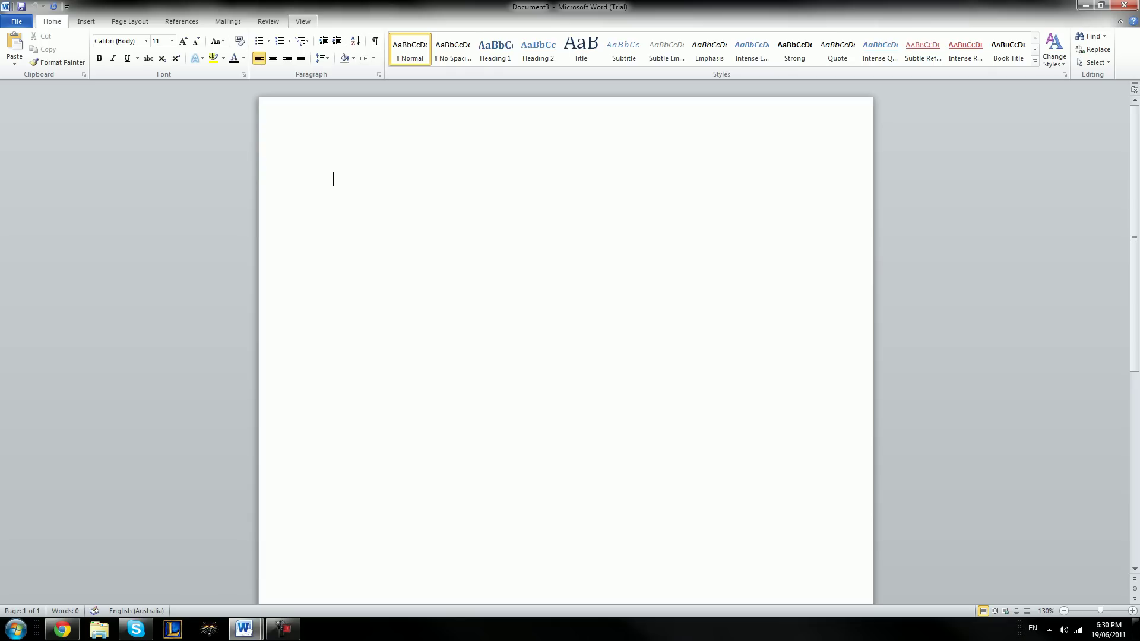
Preview the blank page in the Full Screen Reading, Web Layout, Outline and Draft views, and return to Print Layout
left_click(303, 21)
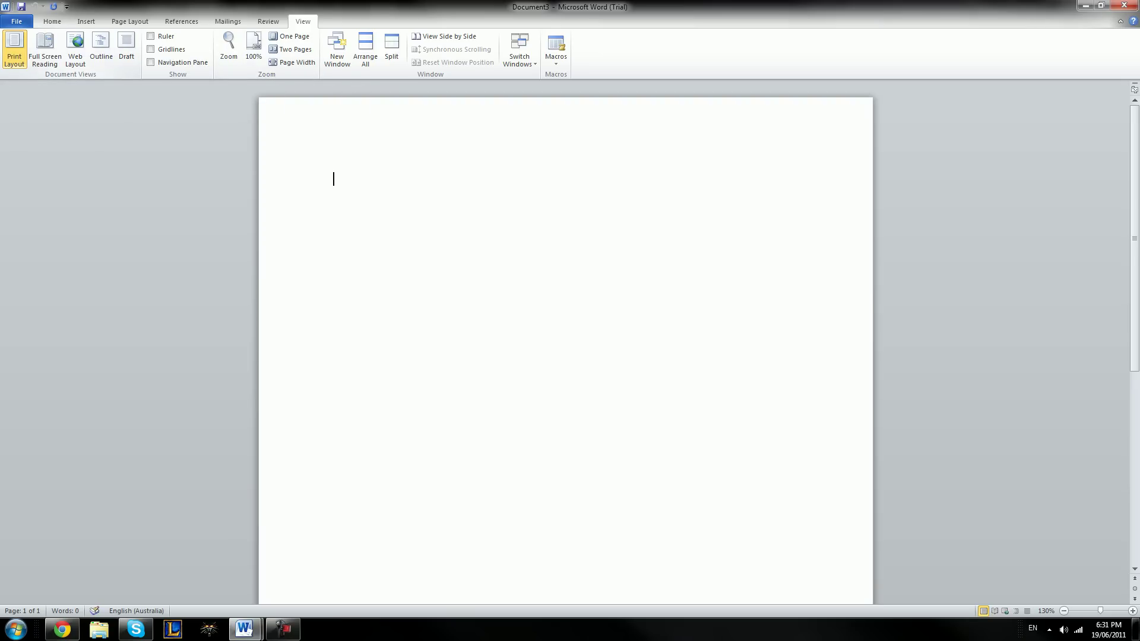
left_click(44, 49)
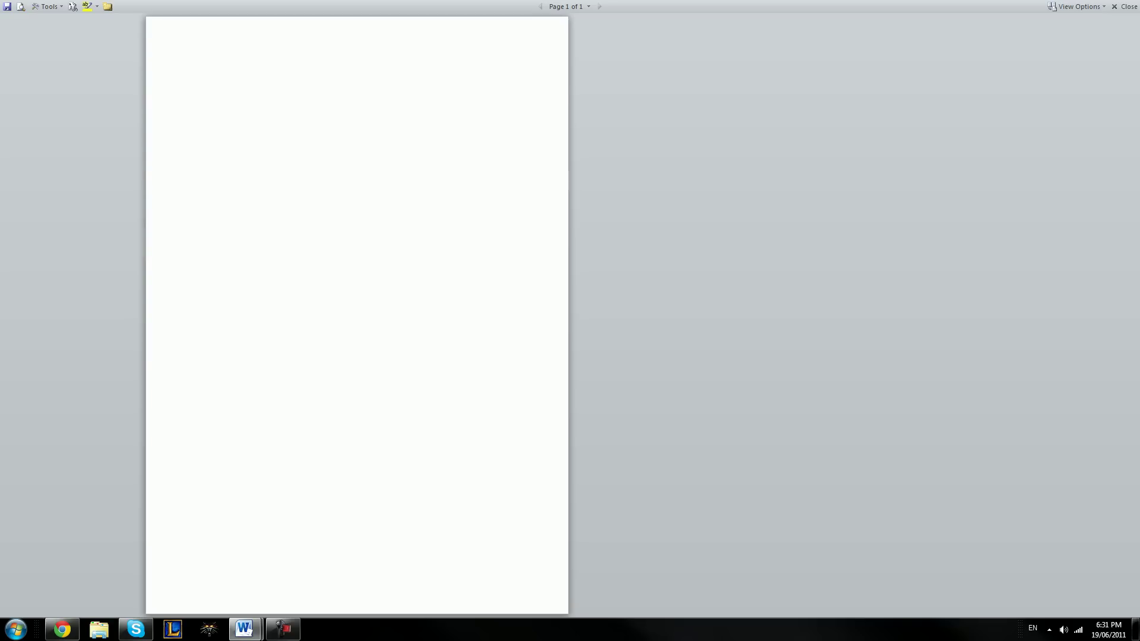
key("Escape")
left_click(75, 48)
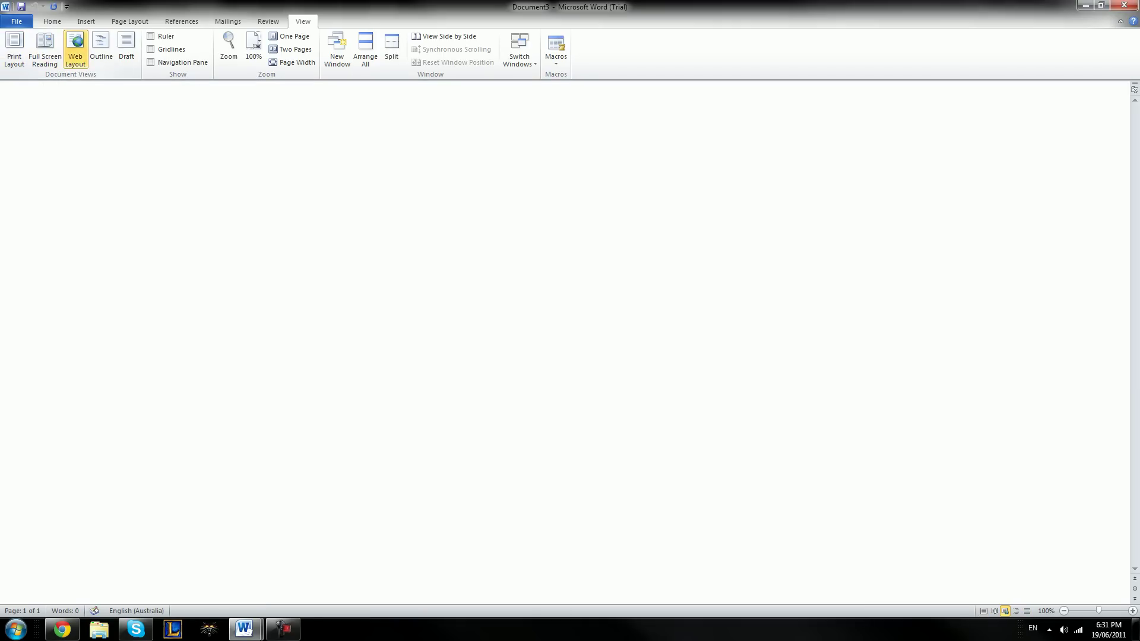
left_click(101, 48)
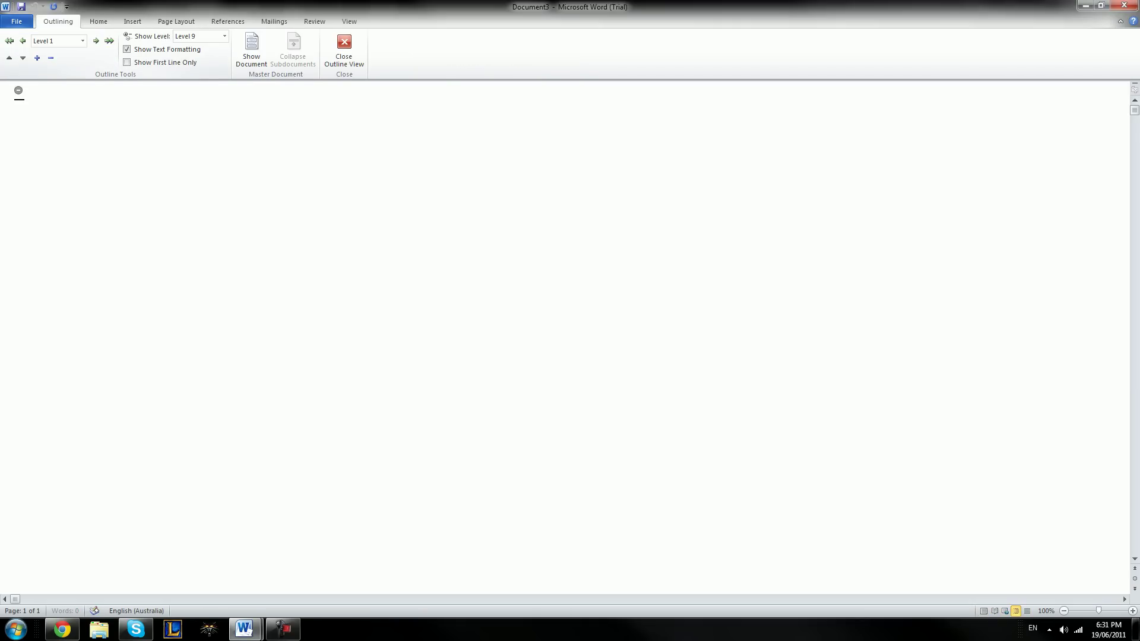
left_click(343, 48)
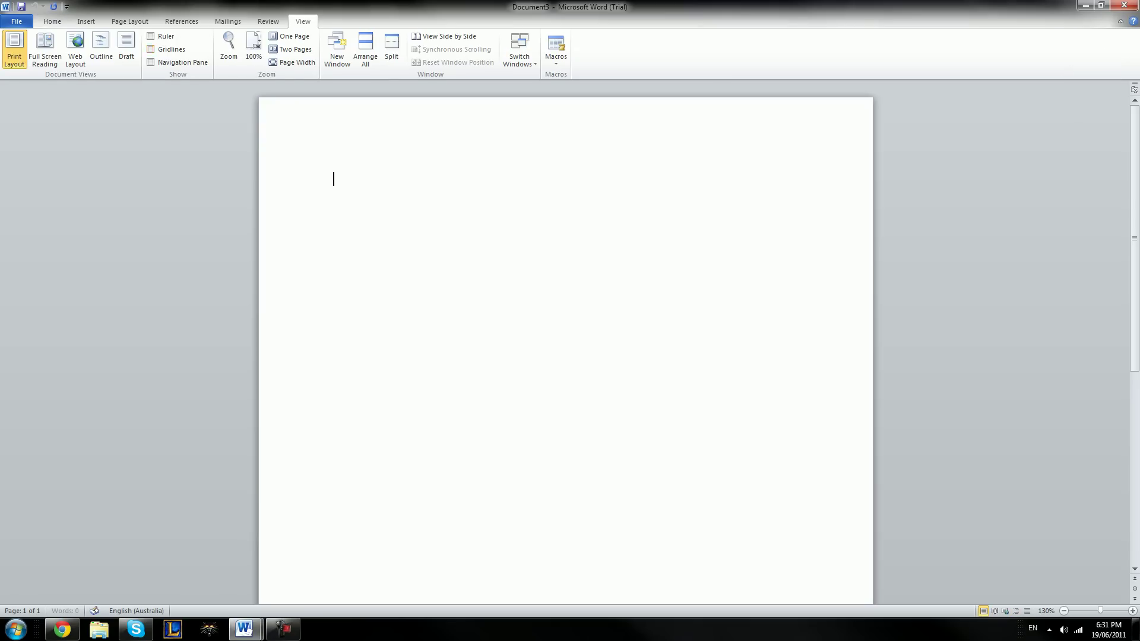
left_click(303, 21)
left_click(126, 49)
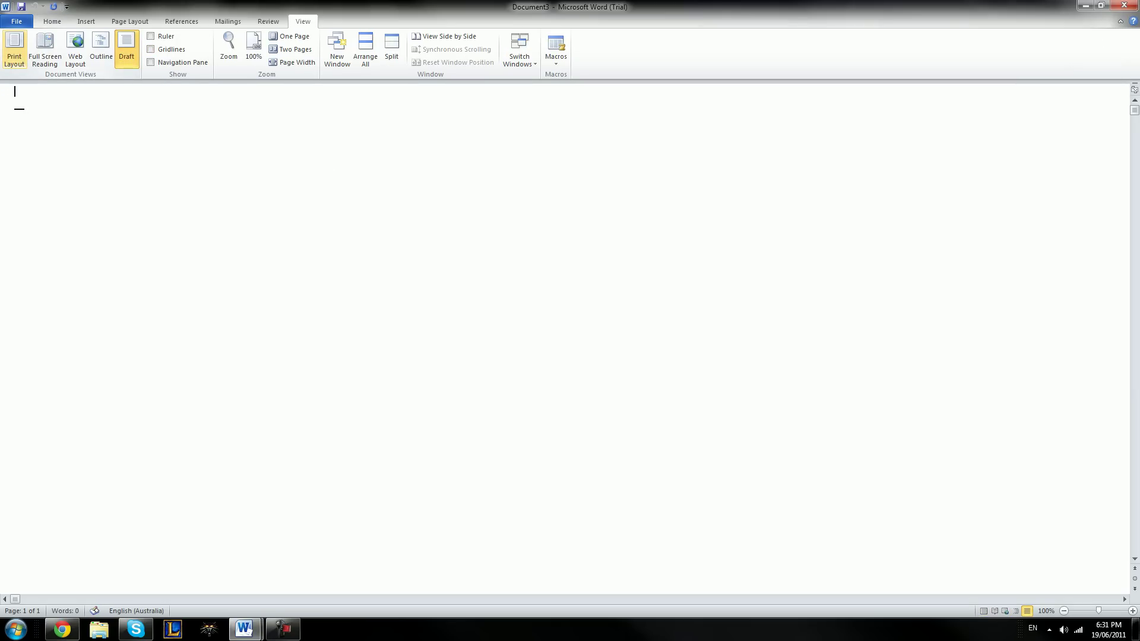
left_click(15, 48)
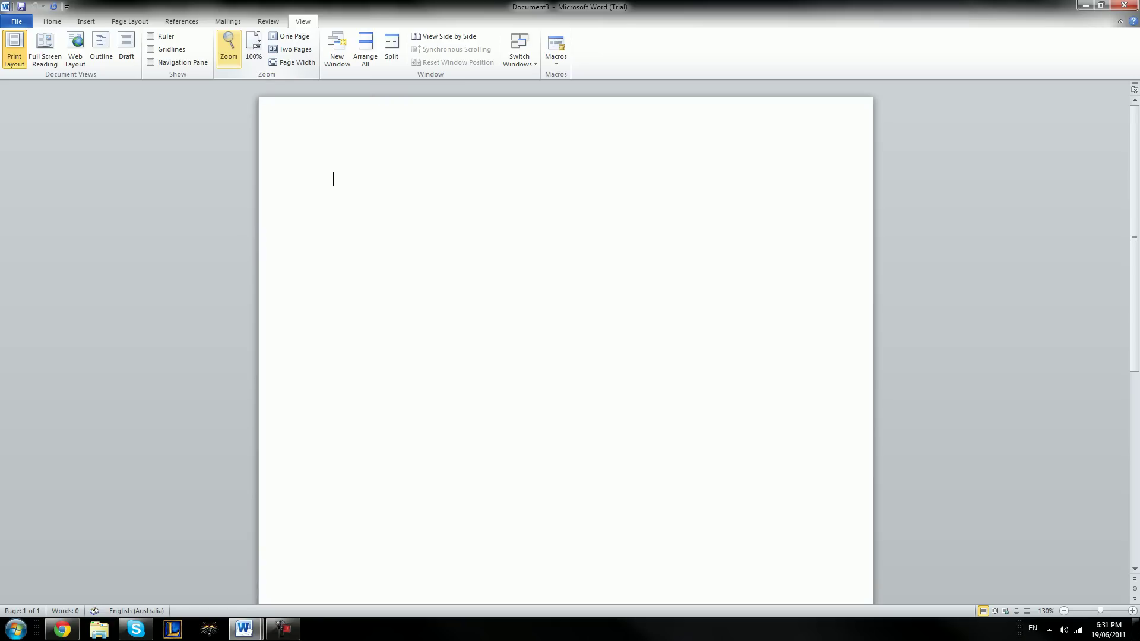
Set the page zoom to 75% after trying the other preset percentages in the zoom settings
left_click(228, 46)
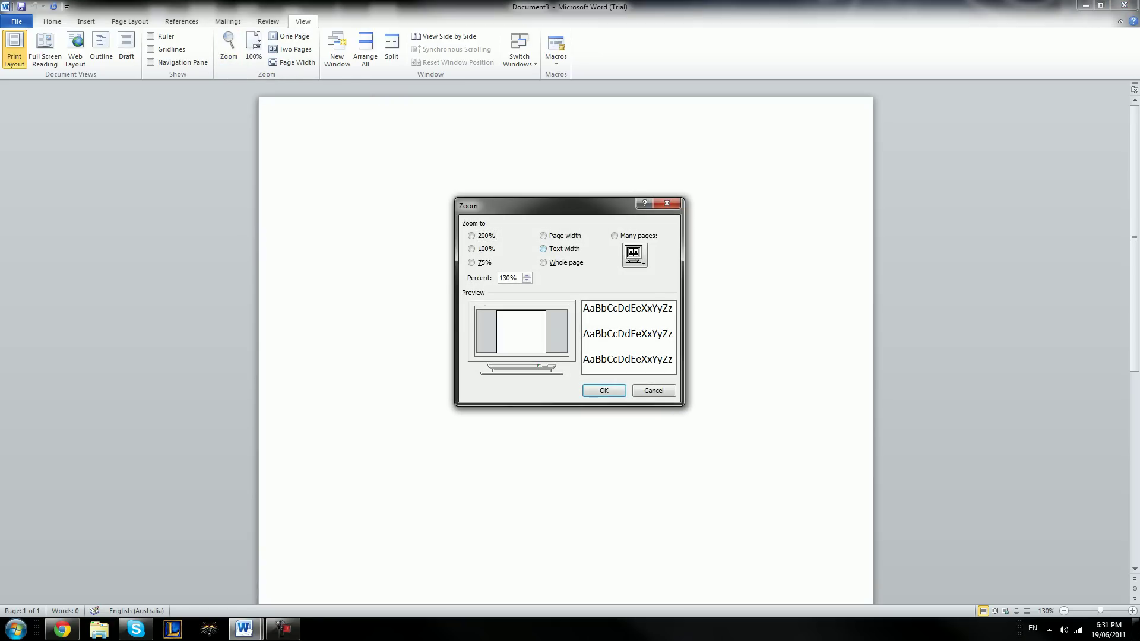
left_click(472, 235)
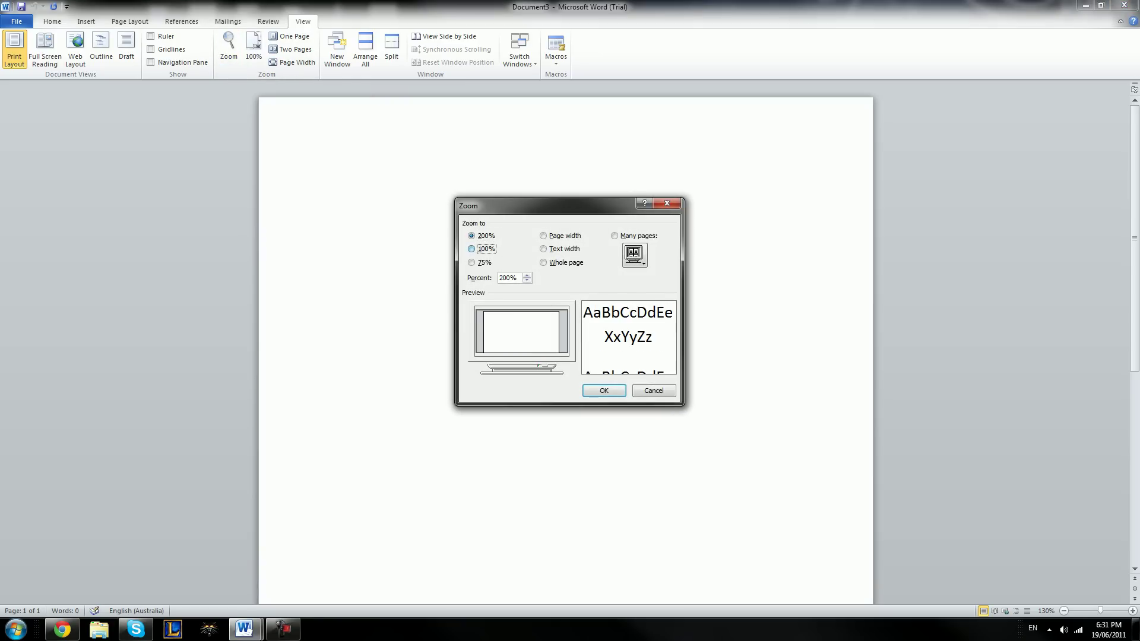
left_click(471, 249)
left_click(472, 263)
key("Return")
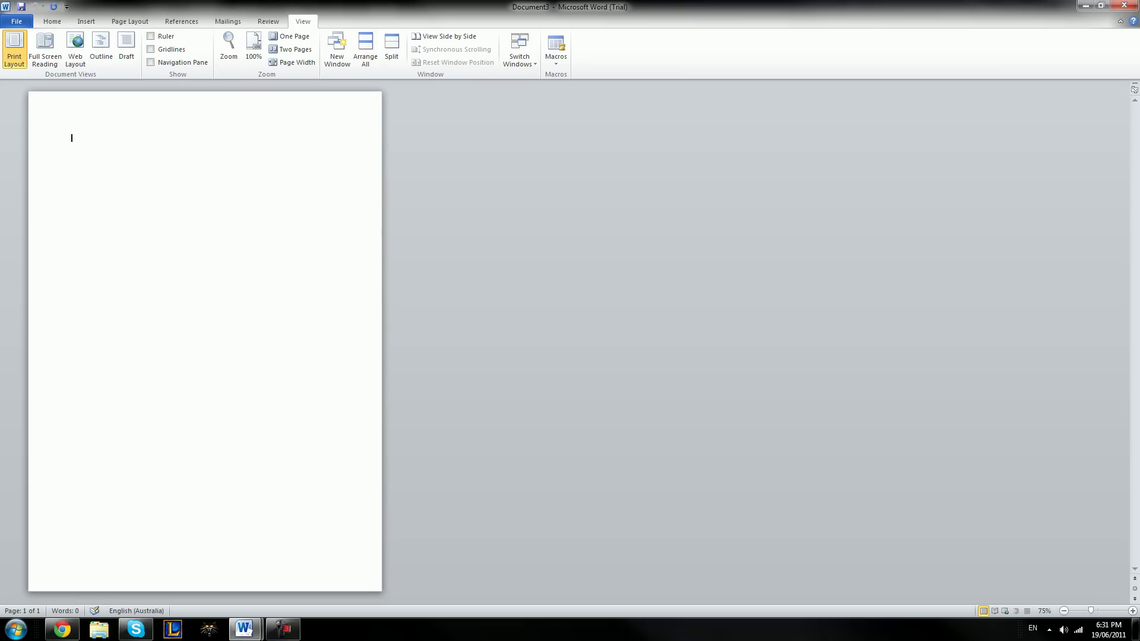
Try the page at 100% zoom and at 200% zoom
left_click(228, 49)
left_click(471, 249)
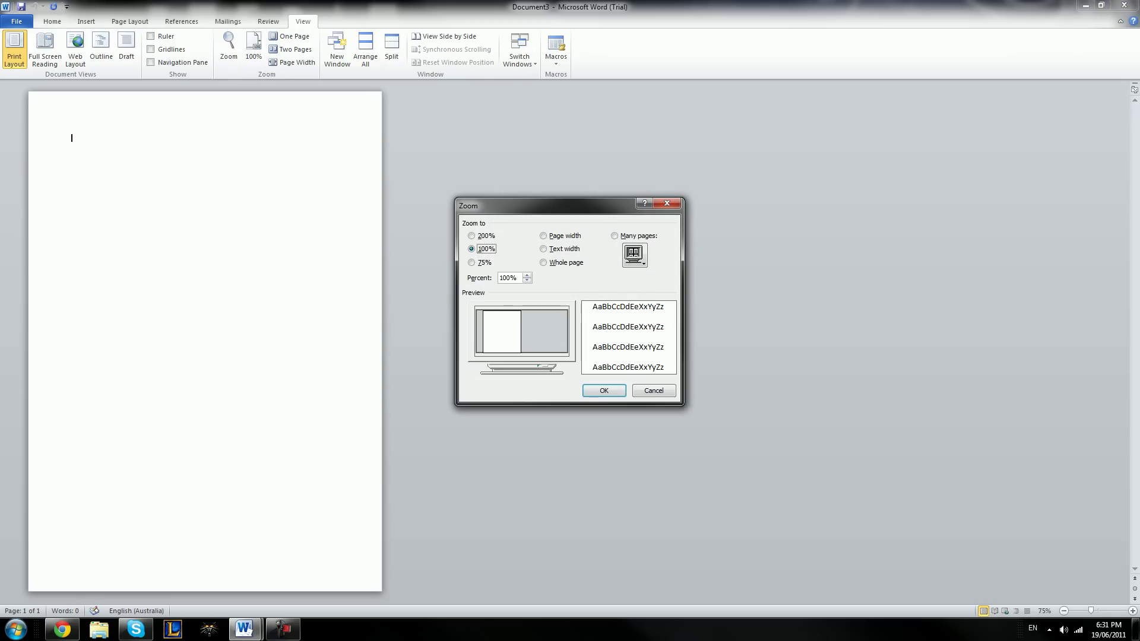
left_click(603, 390)
left_click(228, 46)
key("Up")
key("Return")
Set the page zoom to a custom value of 130%
left_click(229, 46)
key("alt+e")
type("130")
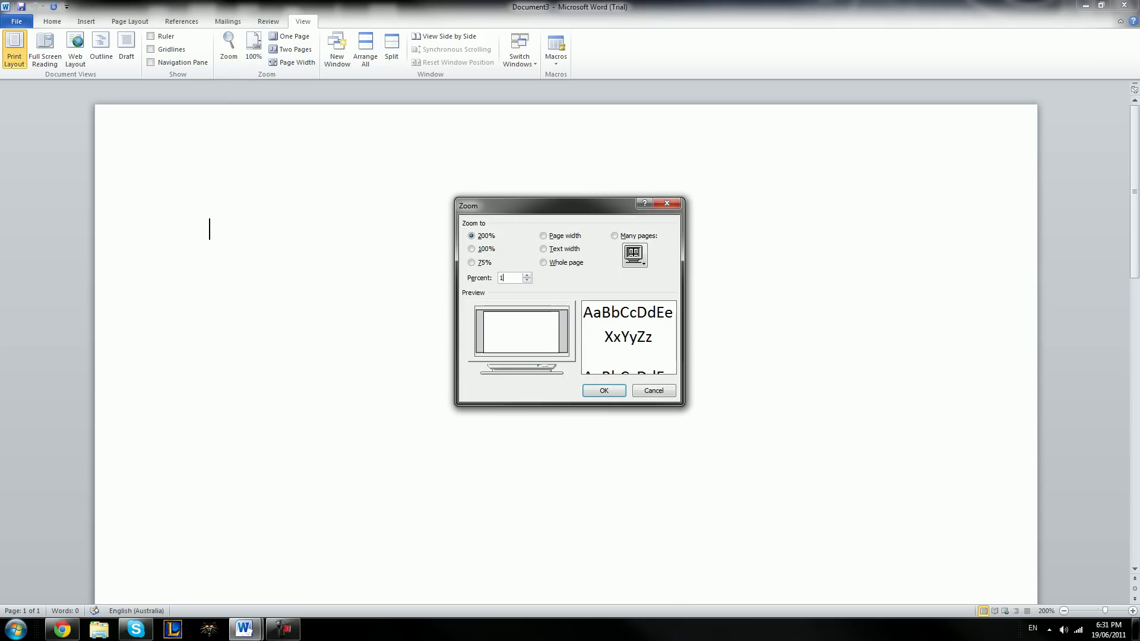
key("Return")
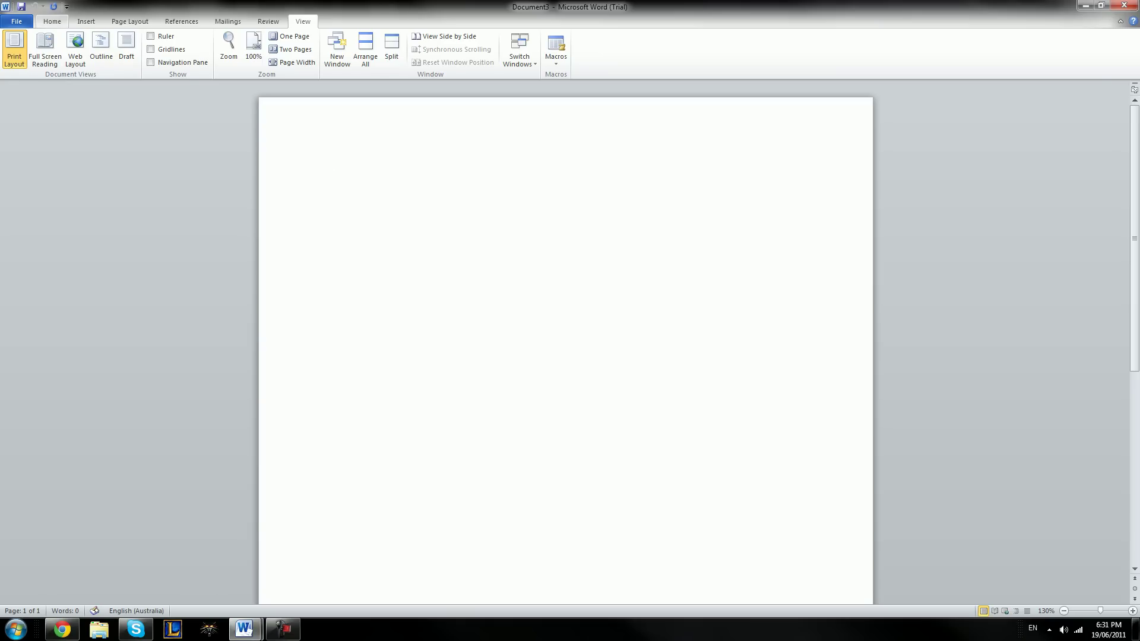
Write "This is a sentence I am writing to demonstrate Microsoft word 2010." on the first line of the blank page
left_click(53, 22)
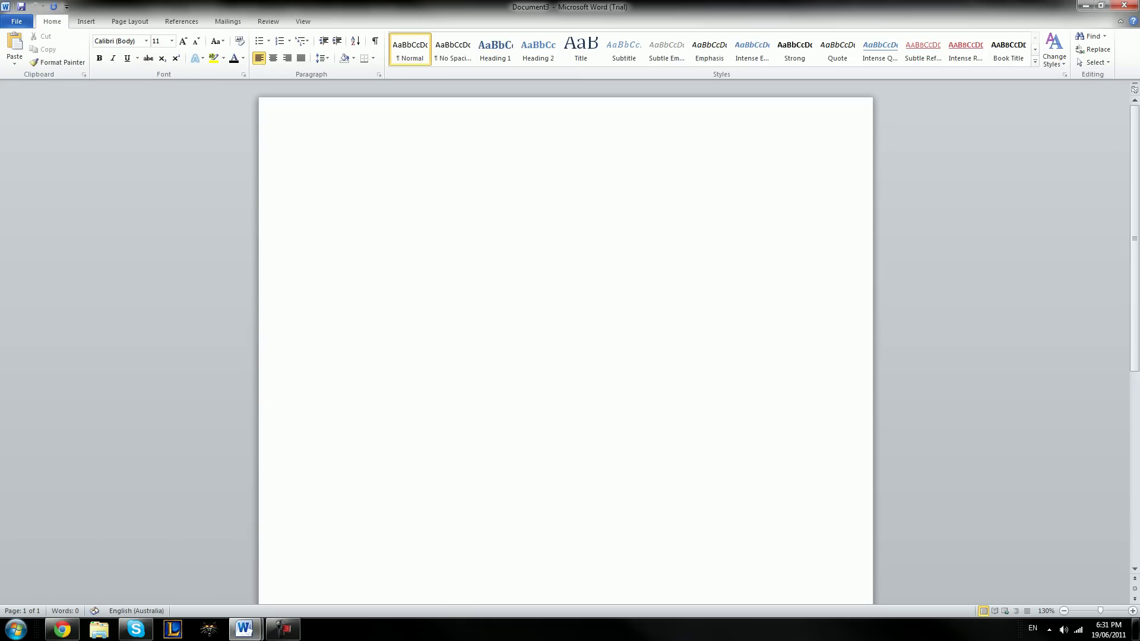
type("This is a sentence  I am writing to demonstrate microsoft word 2010.")
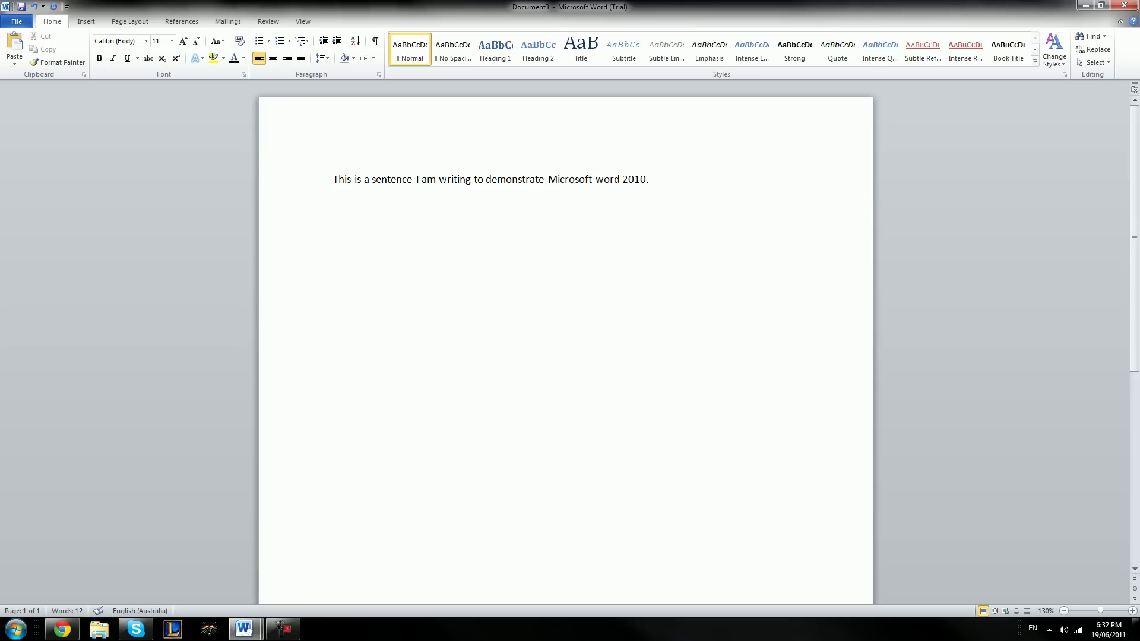
Select the whole sentence and change its font to Algerian
key("ctrl+a")
mouse_move(333, 181)
left_mouse_down()
mouse_move(649, 181)
mouse_move(333, 181)
left_mouse_up()
key("Right")
left_click_drag(650, 180, 333, 180)
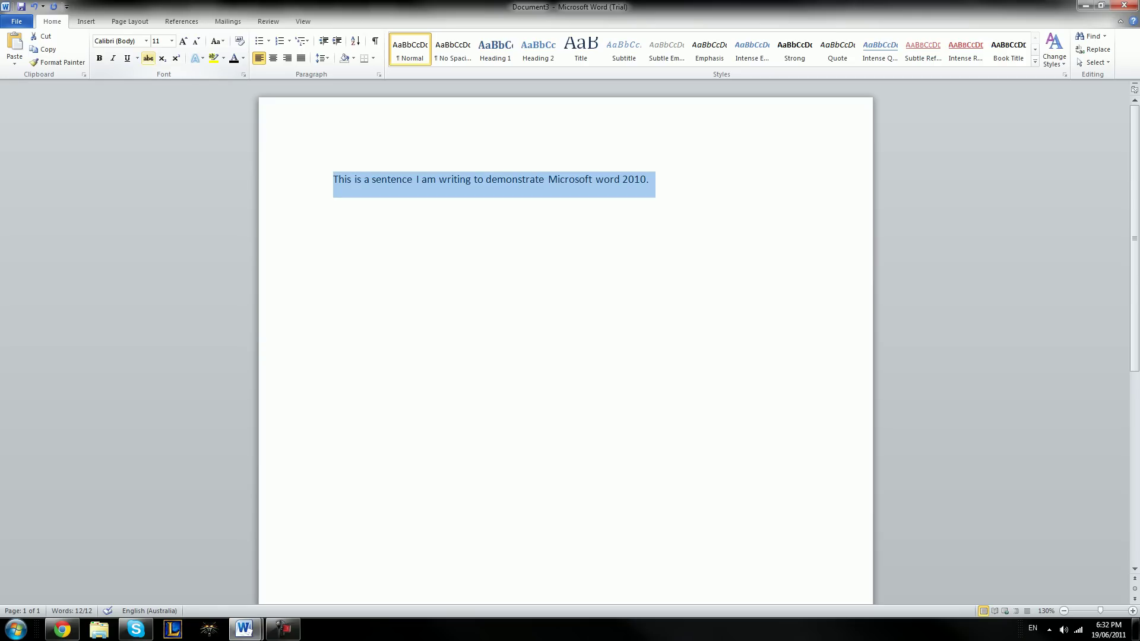
left_click(146, 40)
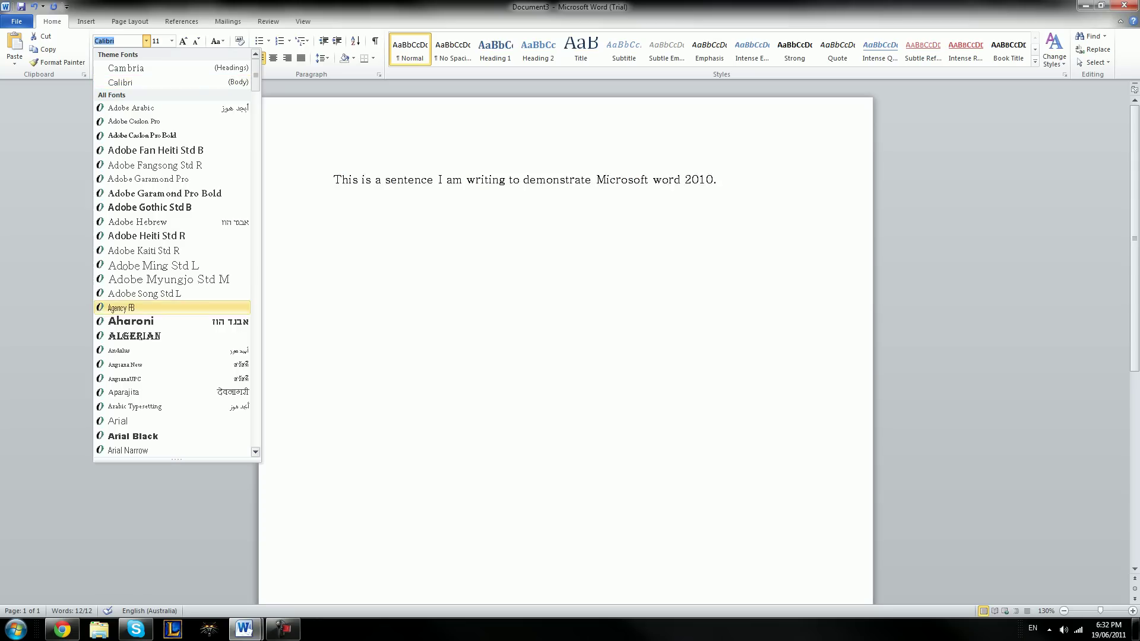
right_click(165, 336)
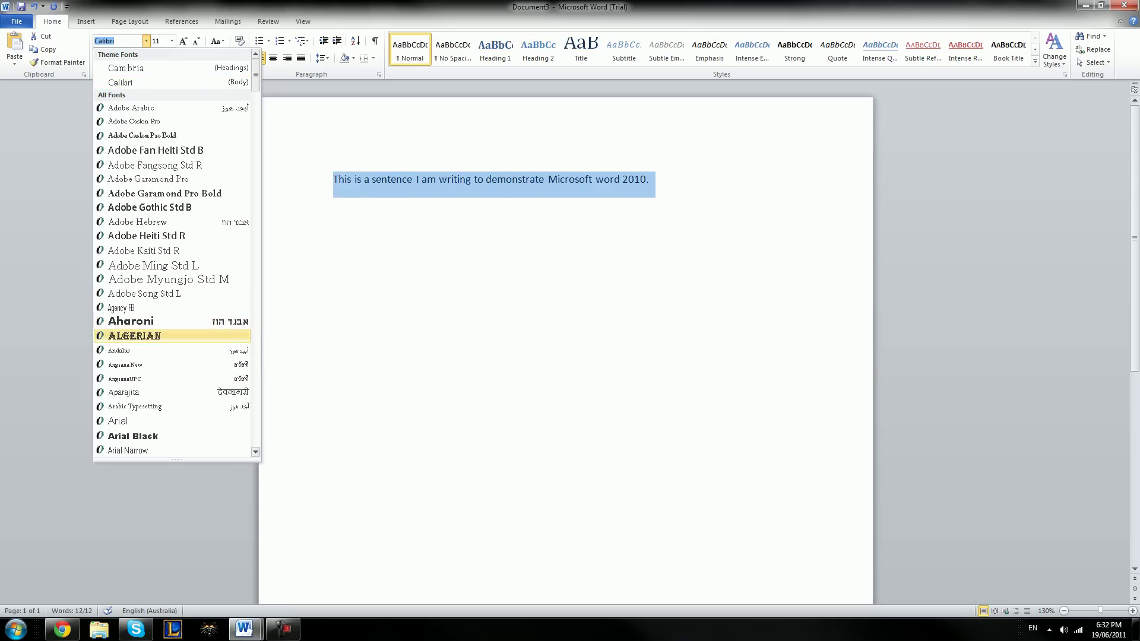
left_click(160, 336)
Reselect the sentence and change its font to Goudy Stout
left_click(735, 179)
left_click_drag(739, 181, 333, 181)
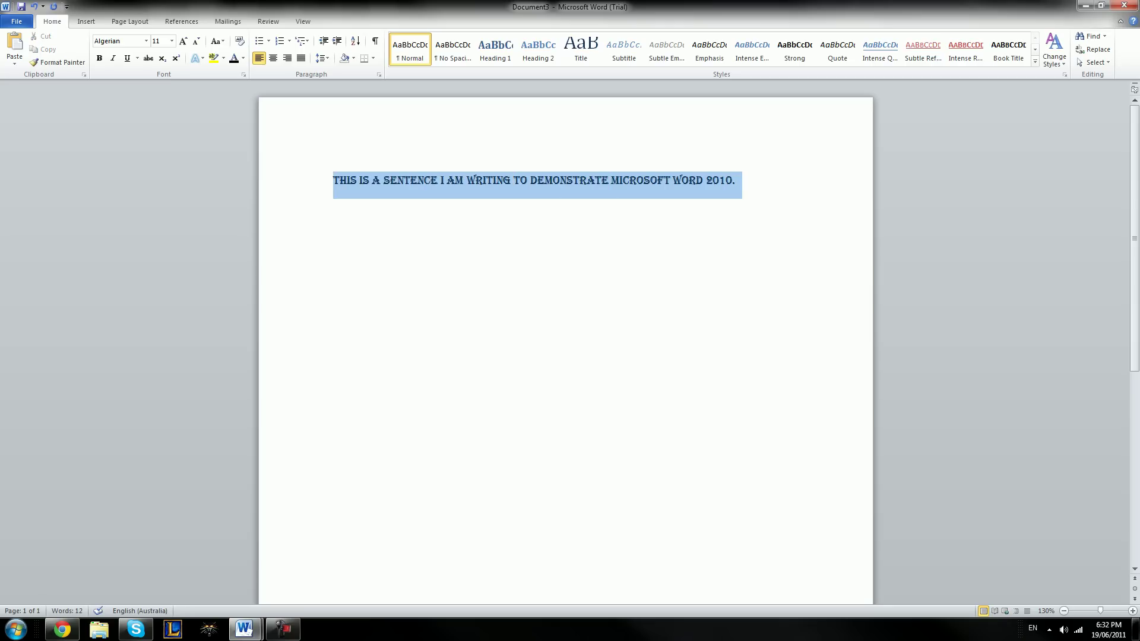
left_click(146, 40)
scroll(172, 247, "down", 15)
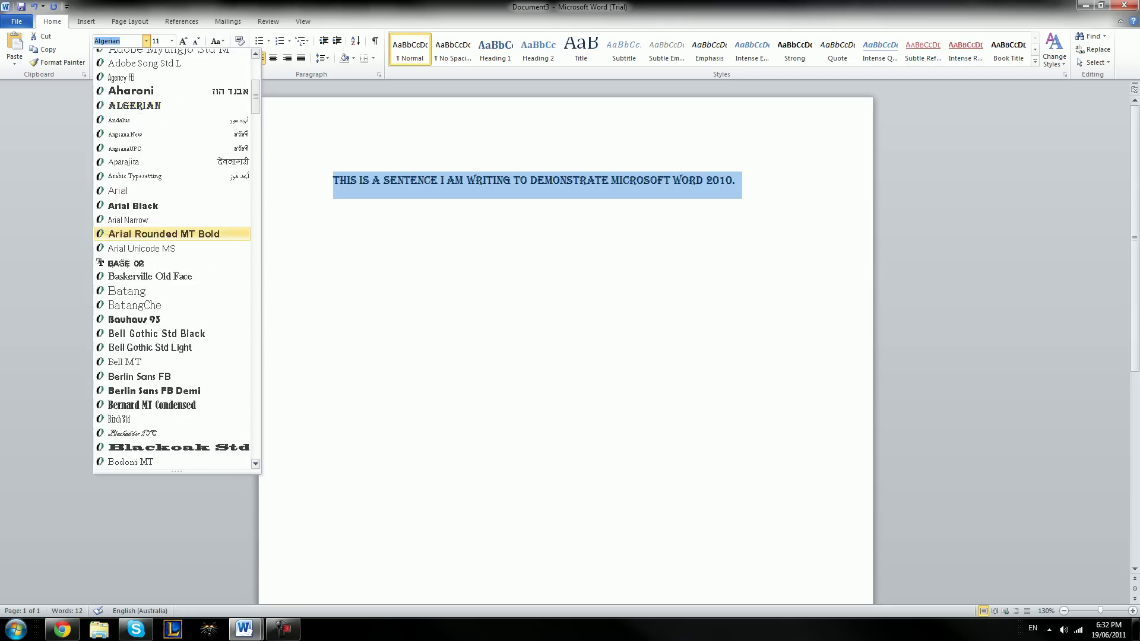
scroll(173, 246, "down", 15)
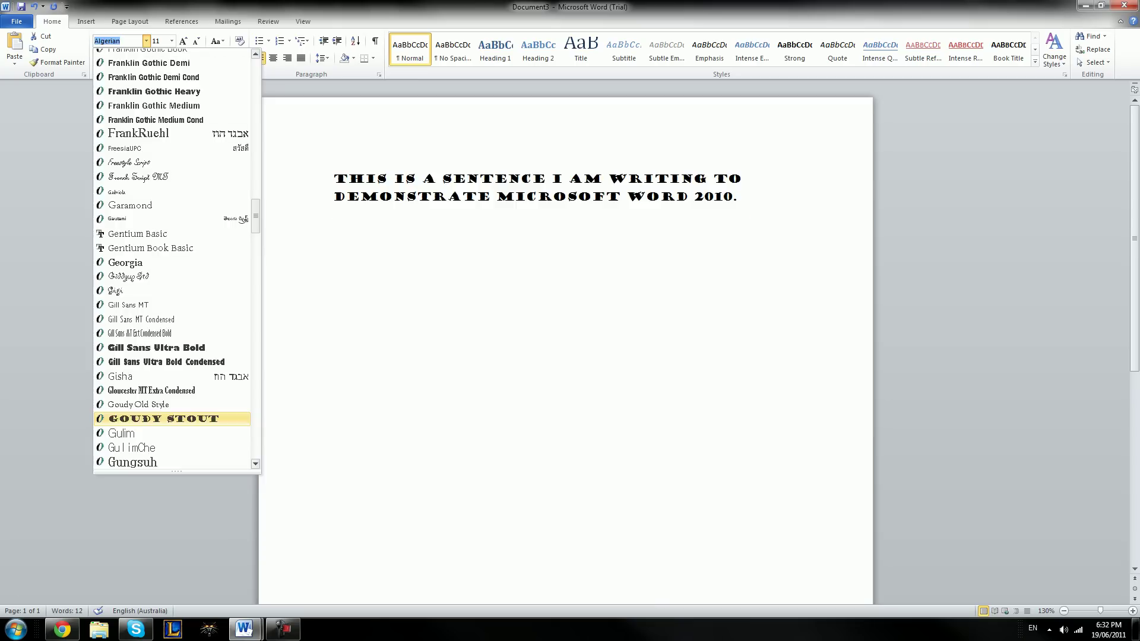
left_click(163, 419)
Select both lines of the sentence and set the font to the Calibri body theme font
left_click(737, 197)
left_click_drag(626, 199, 334, 179)
left_click_drag(742, 197, 334, 179)
left_click(146, 40)
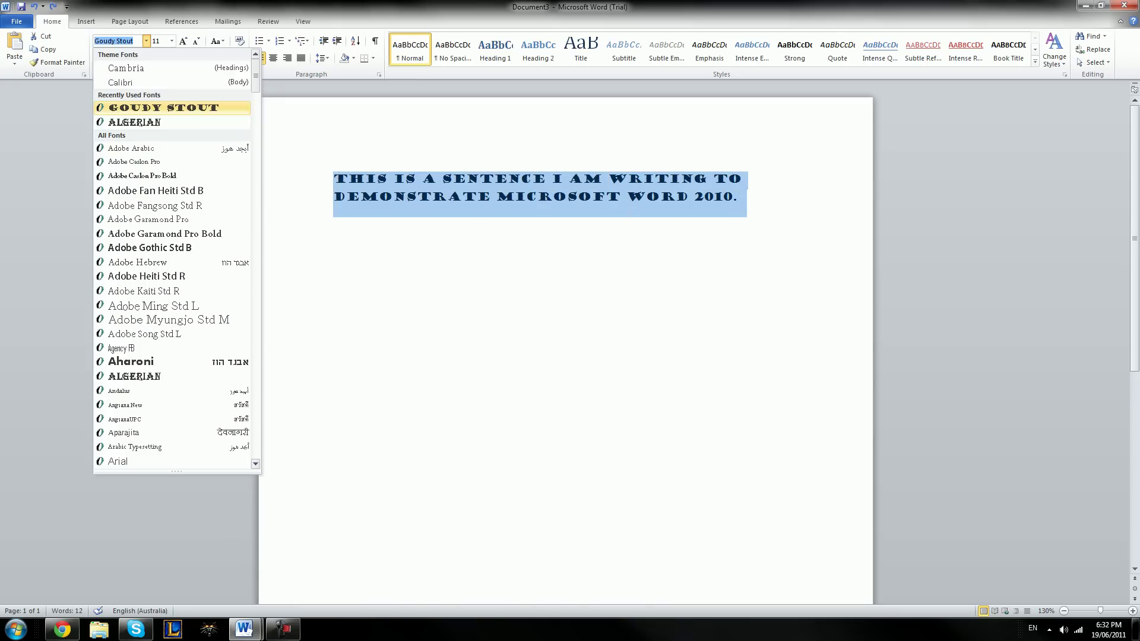
left_click(120, 82)
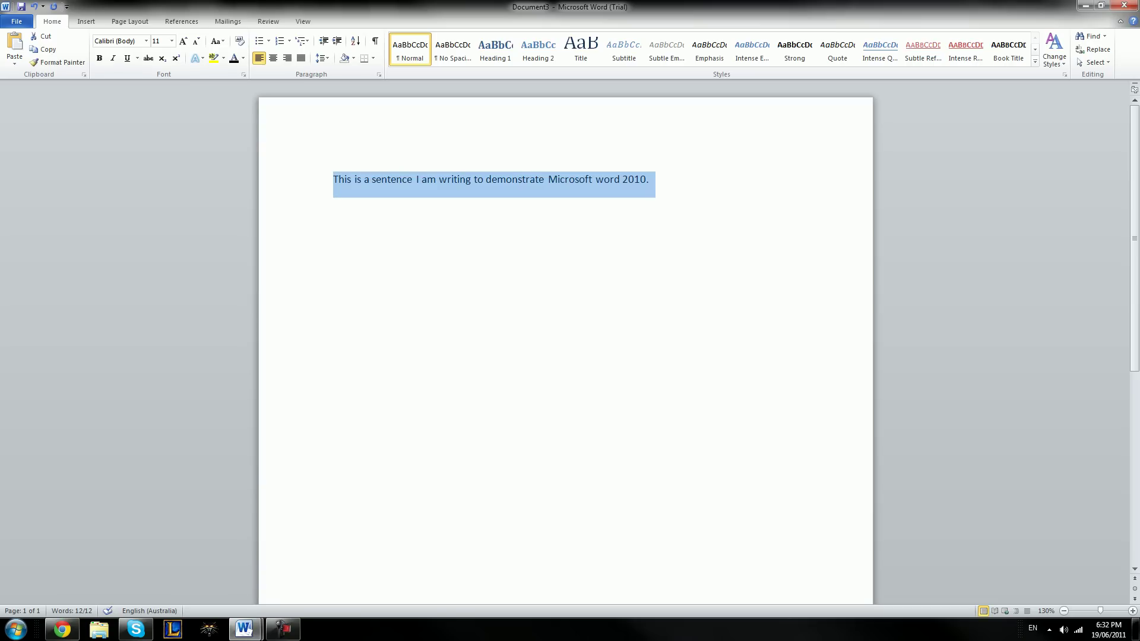
Try font sizes 8 and 72 on the selected sentence and look over the enlarged text
left_click(171, 40)
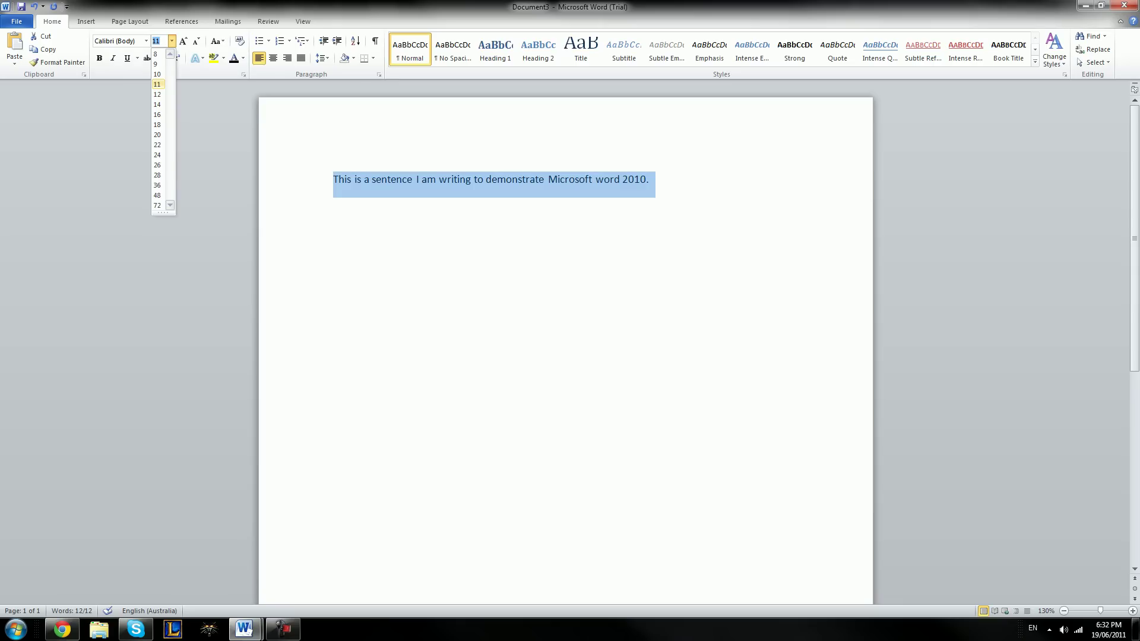
left_click(157, 54)
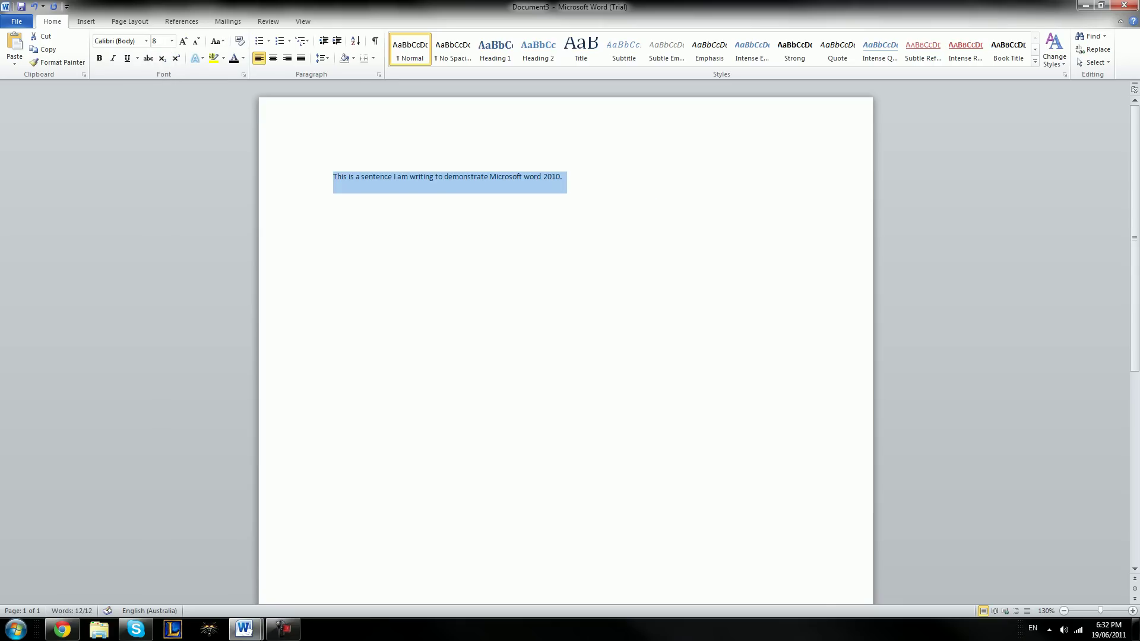
left_click(171, 41)
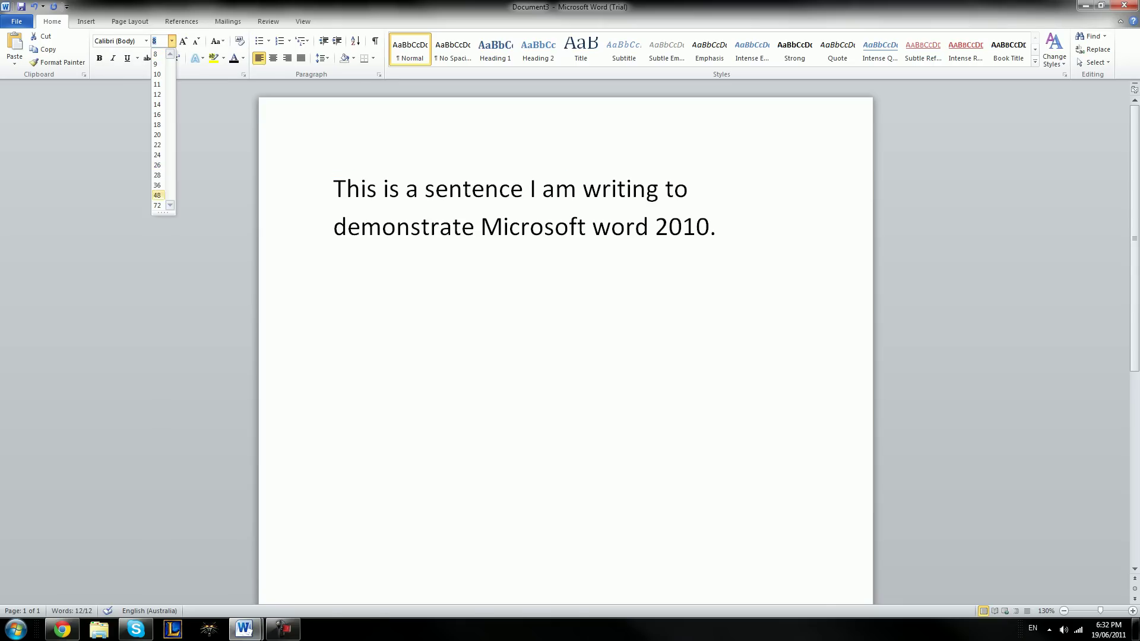
left_click(156, 205)
scroll(564, 356, "down", 5)
scroll(563, 356, "up", 5)
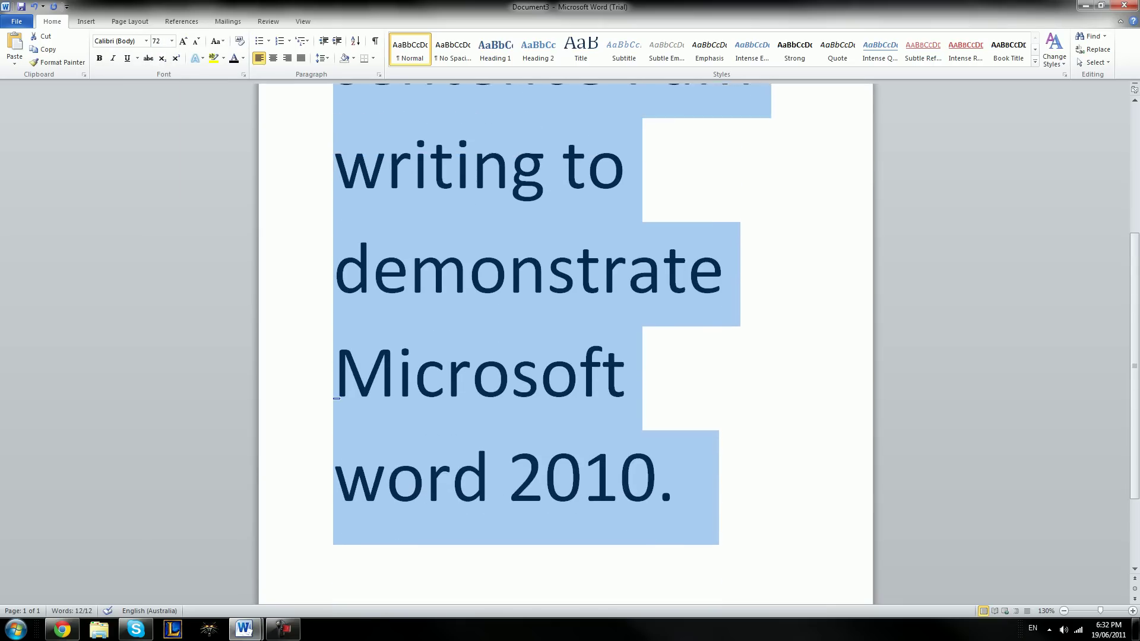
Set the selected sentence to a custom font size of 5
left_click(156, 40)
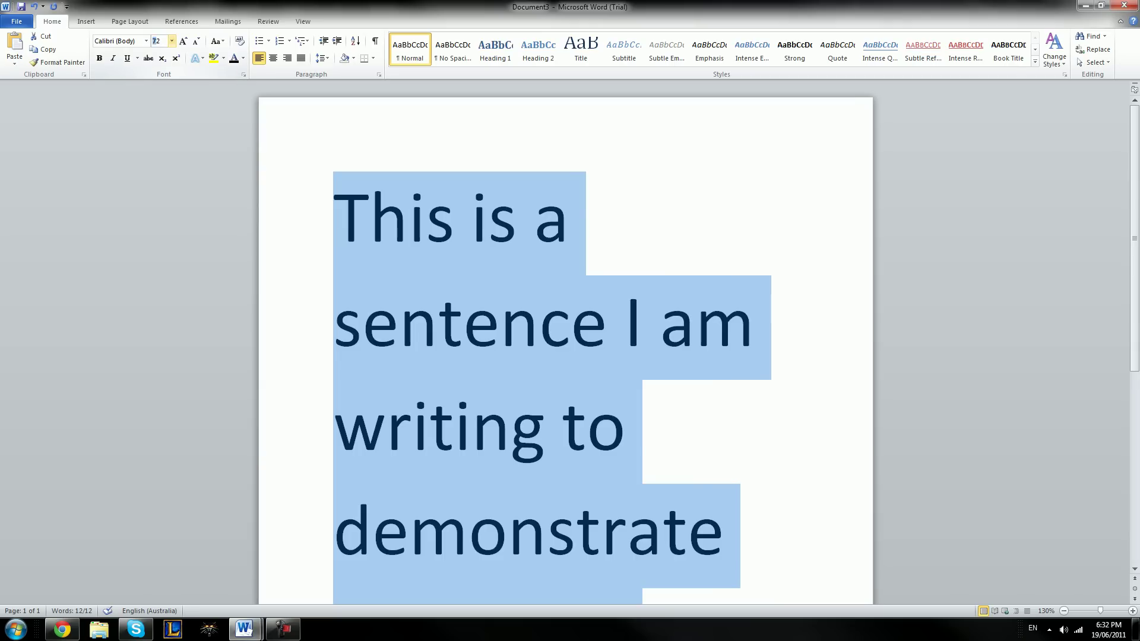
type("5")
key("Return")
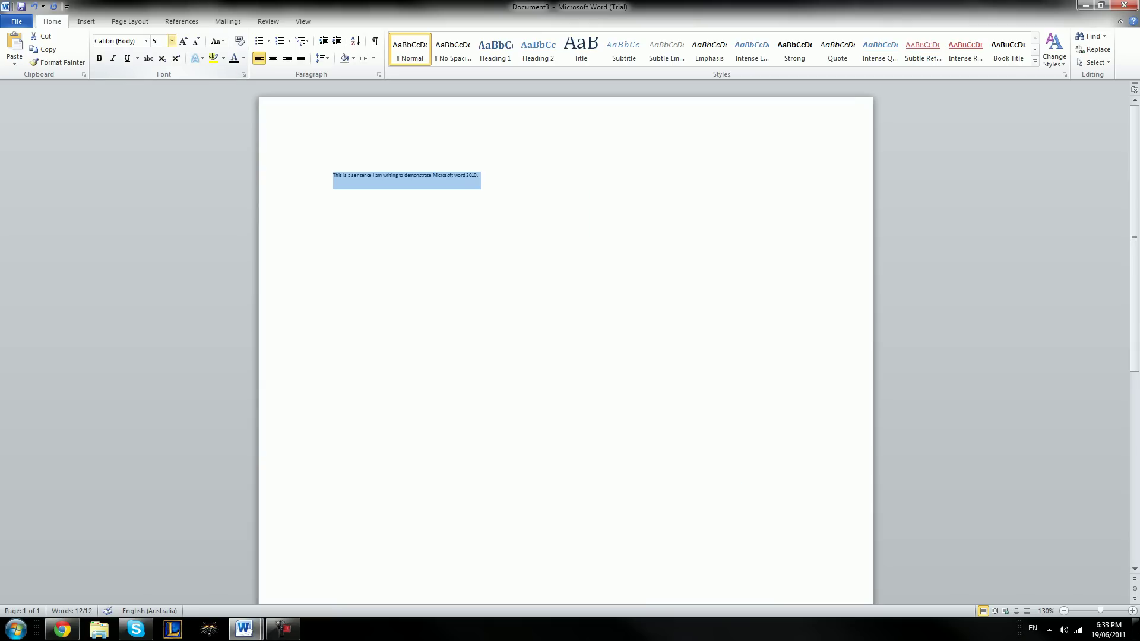
Set the selected sentence's font size to 10
left_click(153, 41)
type("10")
key("Return")
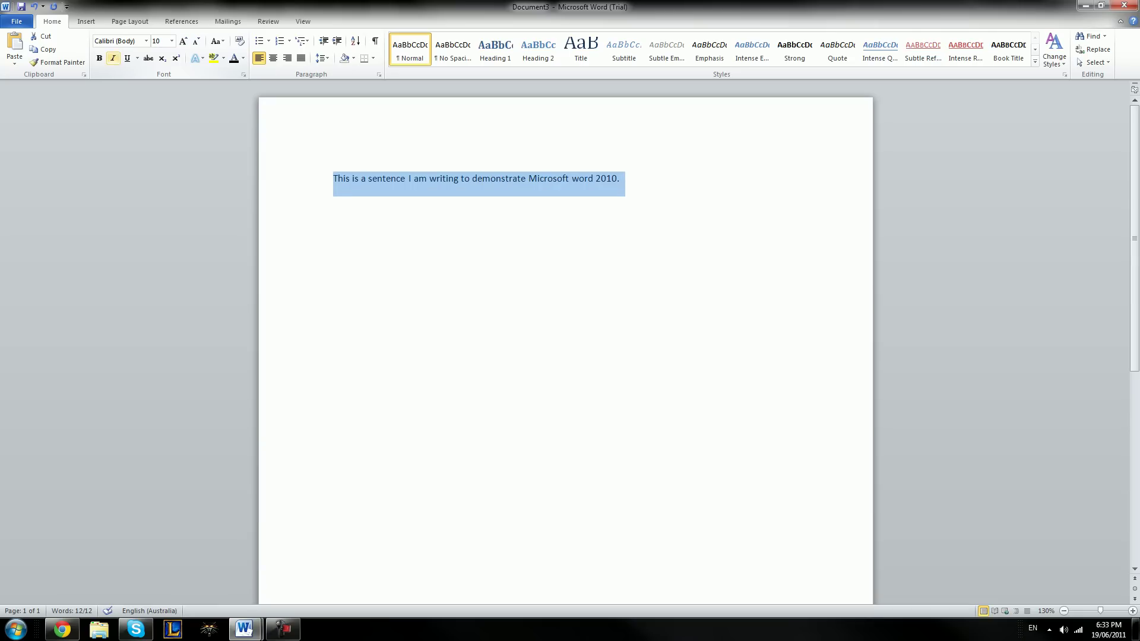
Select the whole sentence again and make it bold
key("End")
key("ctrl+a")
key("ctrl+b")
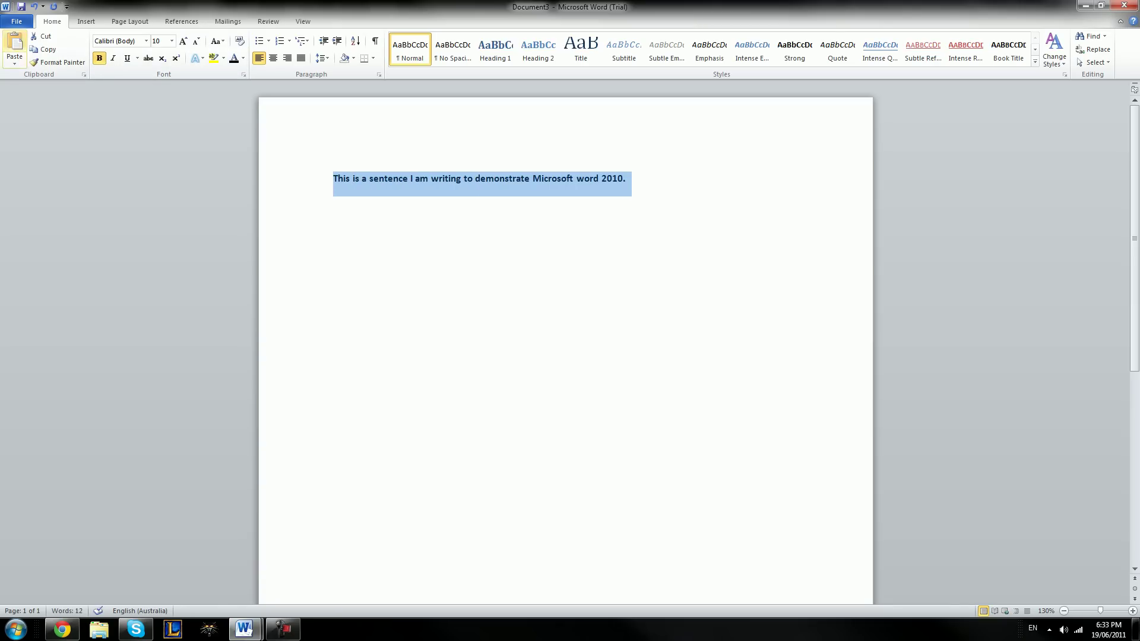
Remove bold from the whole sentence and make only the word "Microsoft" bold
key("ctrl+b")
key("End")
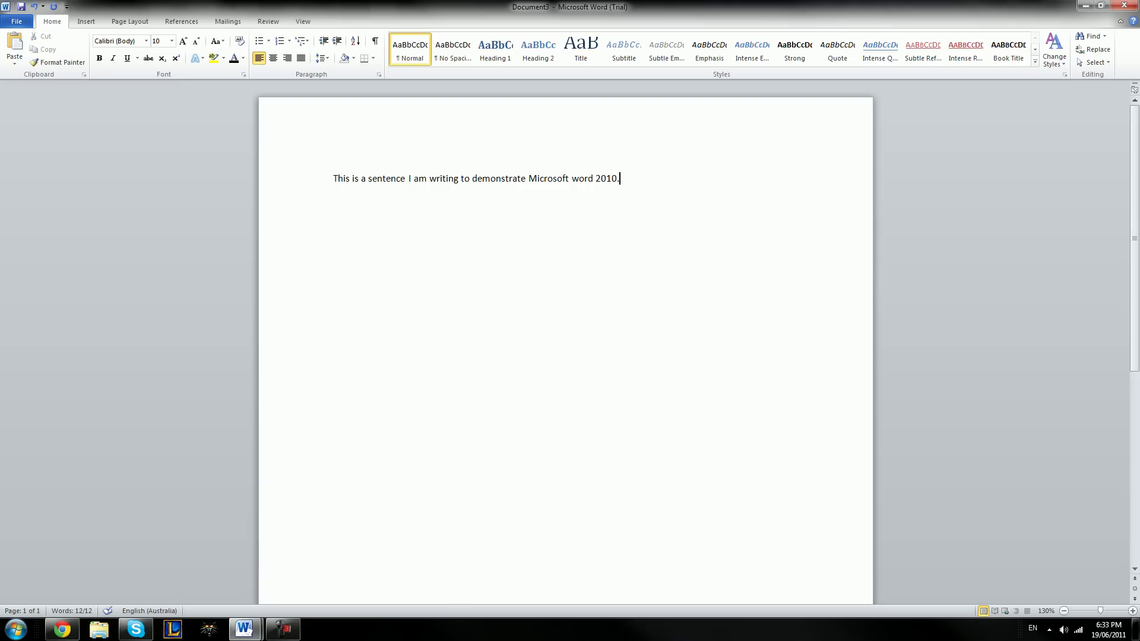
double_click(534, 178)
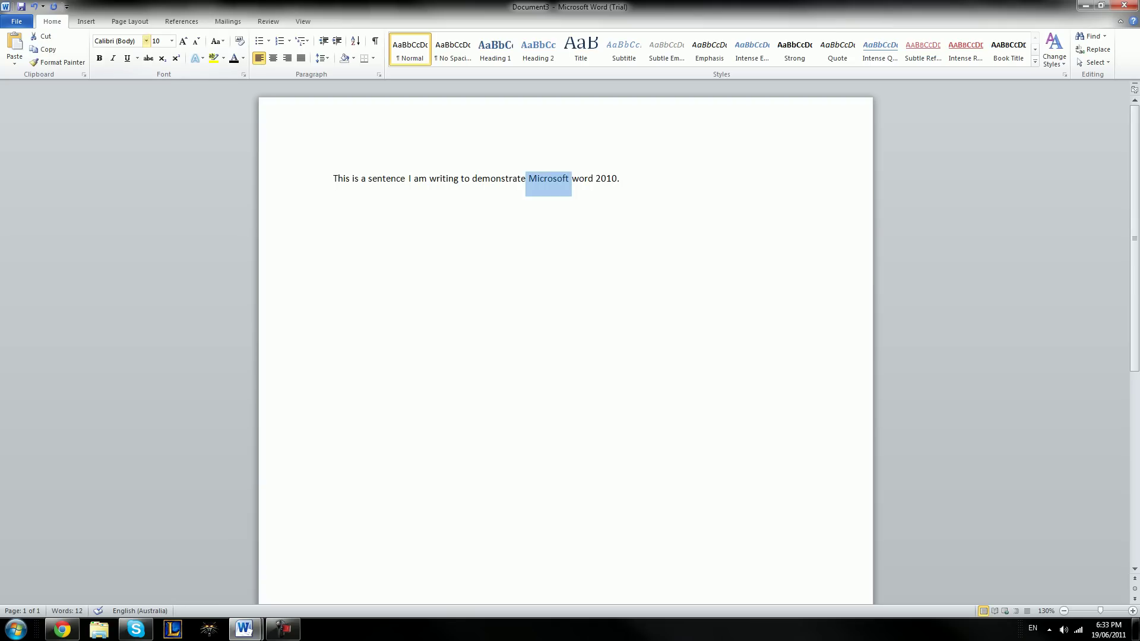
left_click(99, 59)
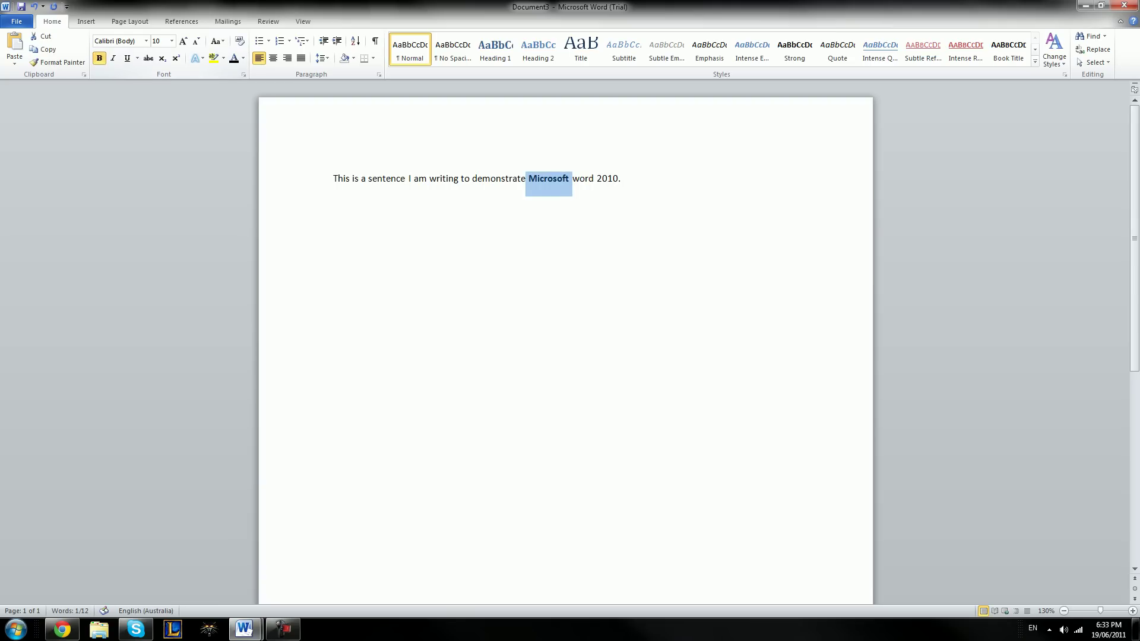
left_click(563, 178)
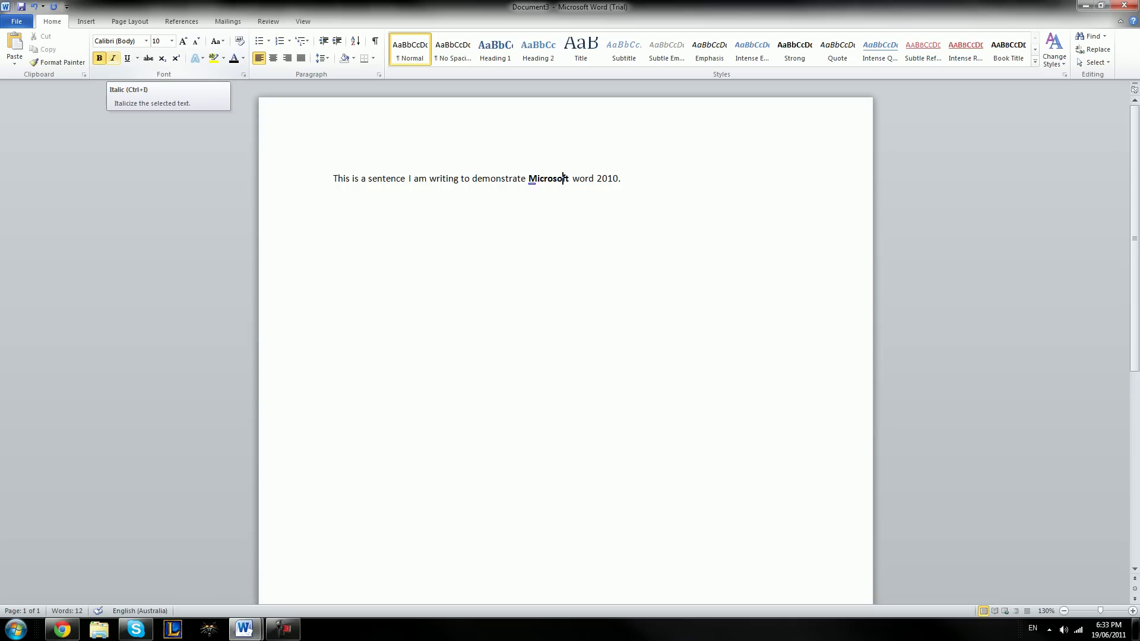
Italicize the word "This" at the start of the sentence
left_click_drag(333, 178, 351, 178)
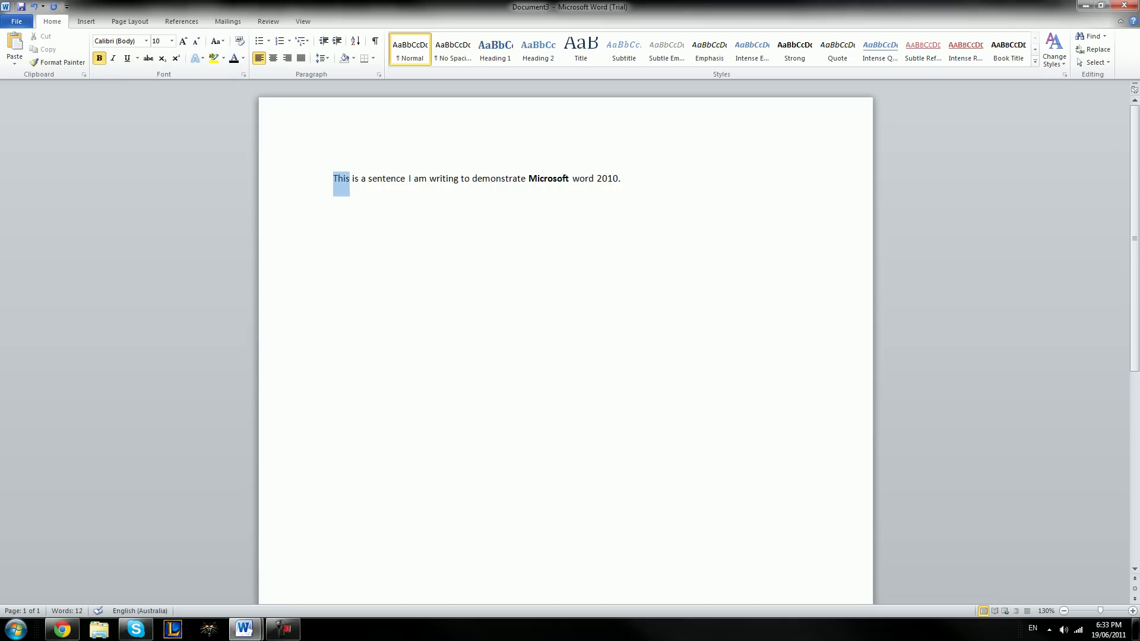
left_click(113, 58)
left_click(383, 178)
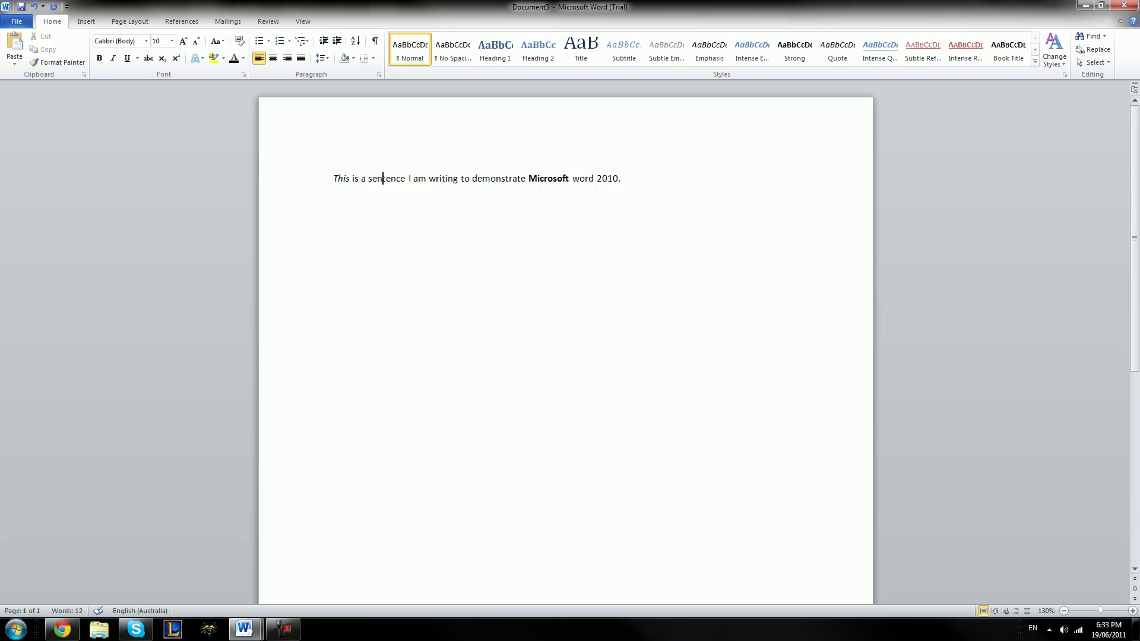
Try underlining the whole sentence and remove the underline again
double_click(383, 178)
left_click_drag(368, 178, 333, 179)
left_click_drag(622, 179, 333, 178)
left_click(127, 58)
key("Right")
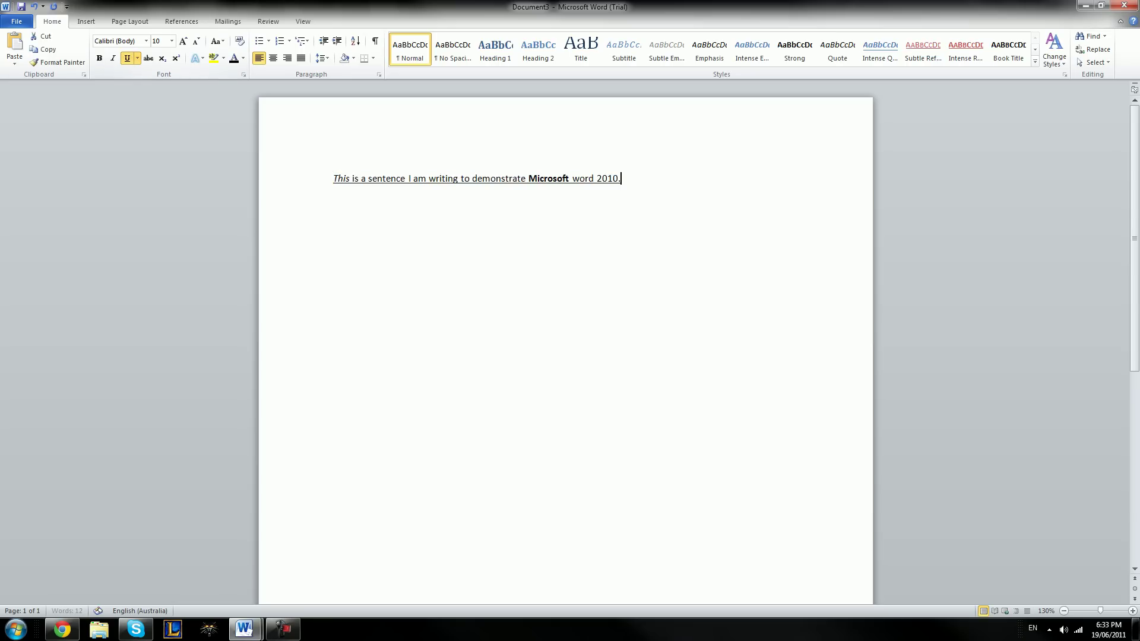
left_click_drag(621, 179, 331, 179)
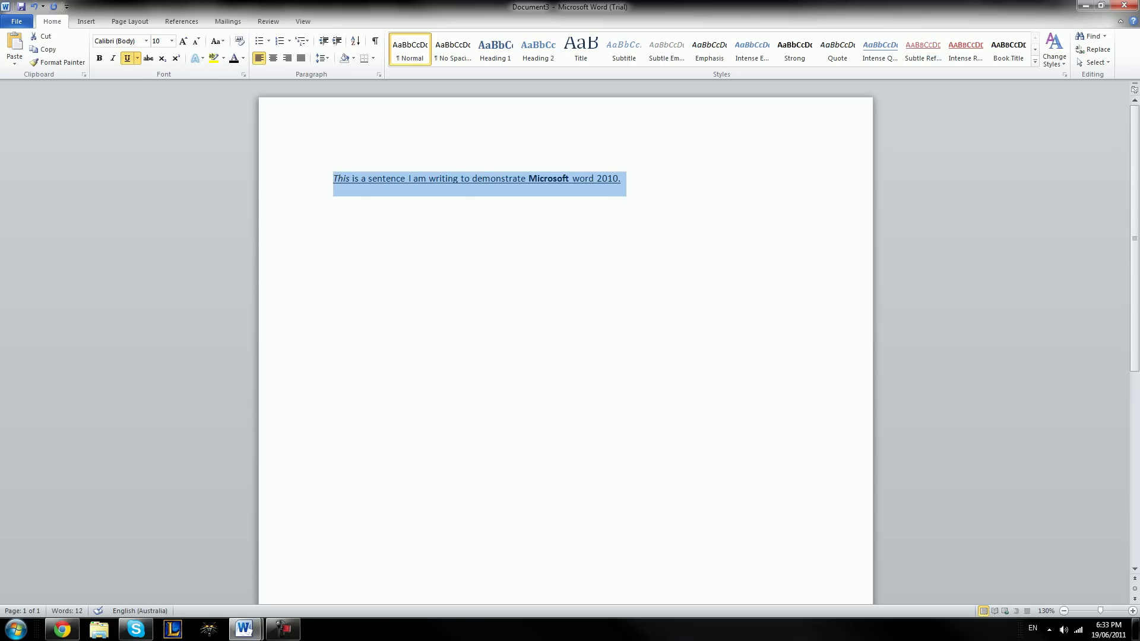
left_click(127, 58)
left_click(389, 178)
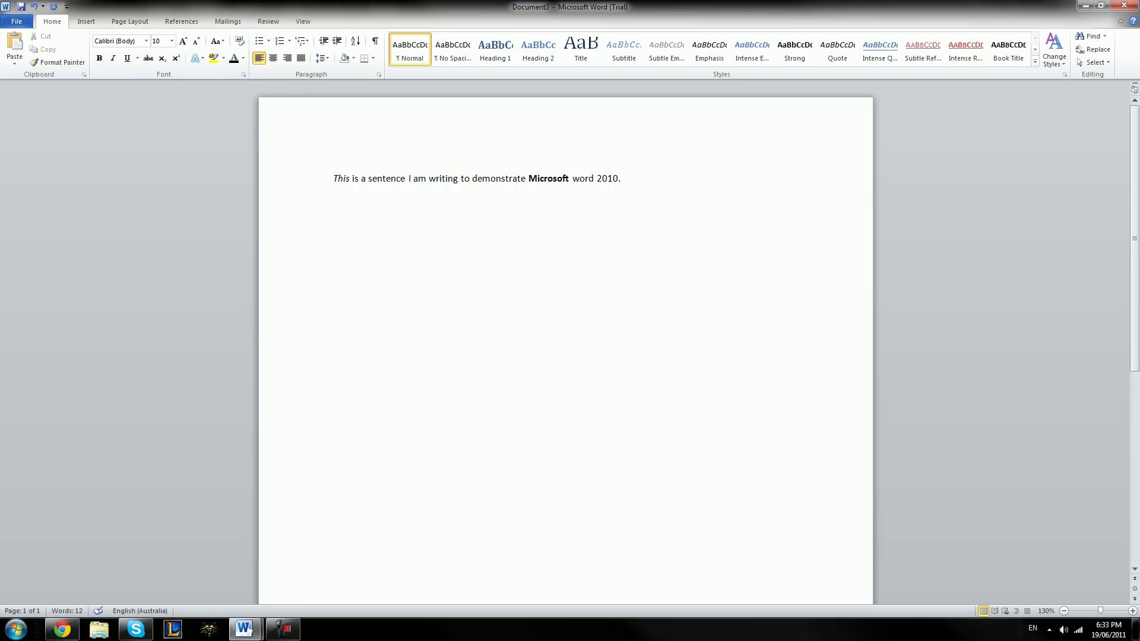
Try superscript by entering "Hello" within the sentence, delete that word and turn superscript off
key("ctrl+shift+plus")
type("Hello")
key("BackSpace")
key("BackSpace")
key("BackSpace")
key("BackSpace")
key("BackSpace")
key("ctrl+shift+plus")
Try centre and right alignment on the sentence and return it to left alignment
left_click(620, 178)
left_click(273, 57)
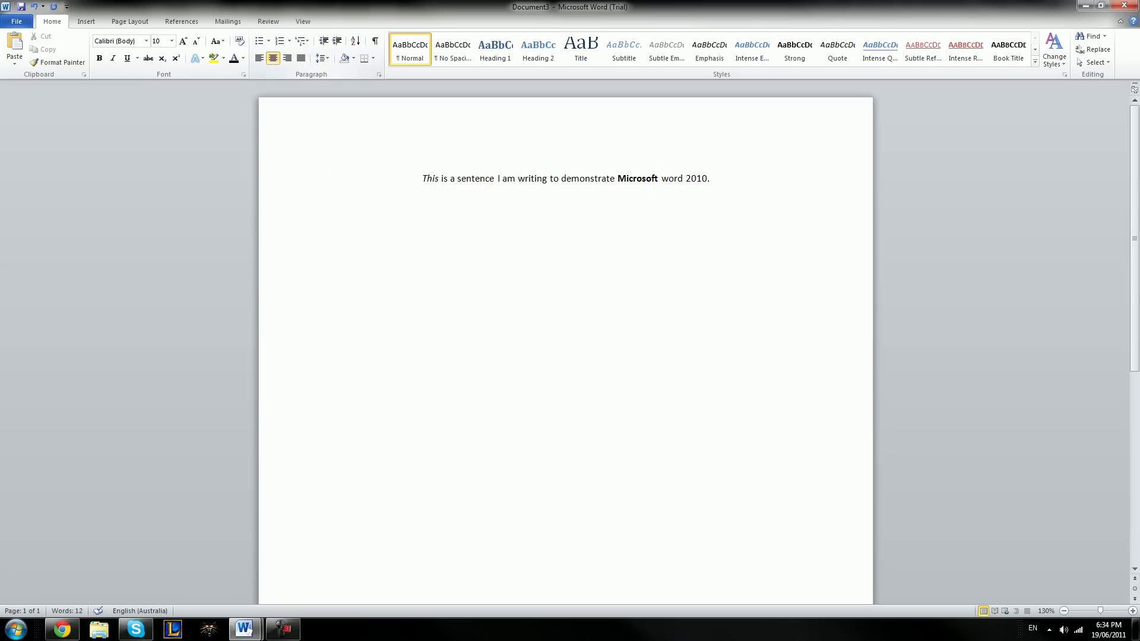
left_click(287, 57)
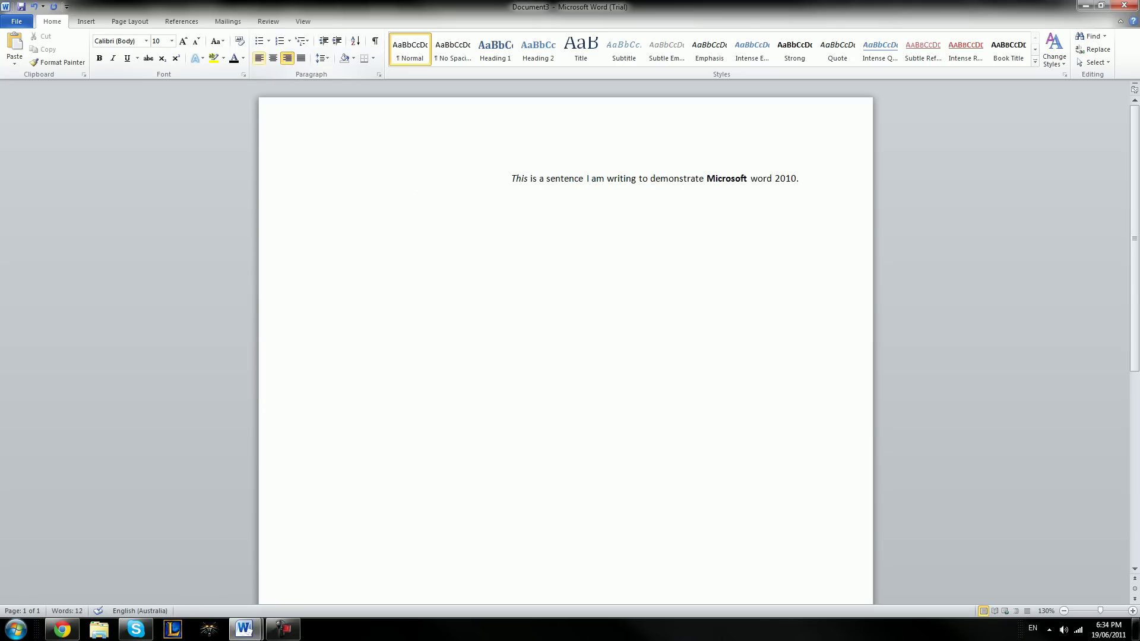
left_click(259, 58)
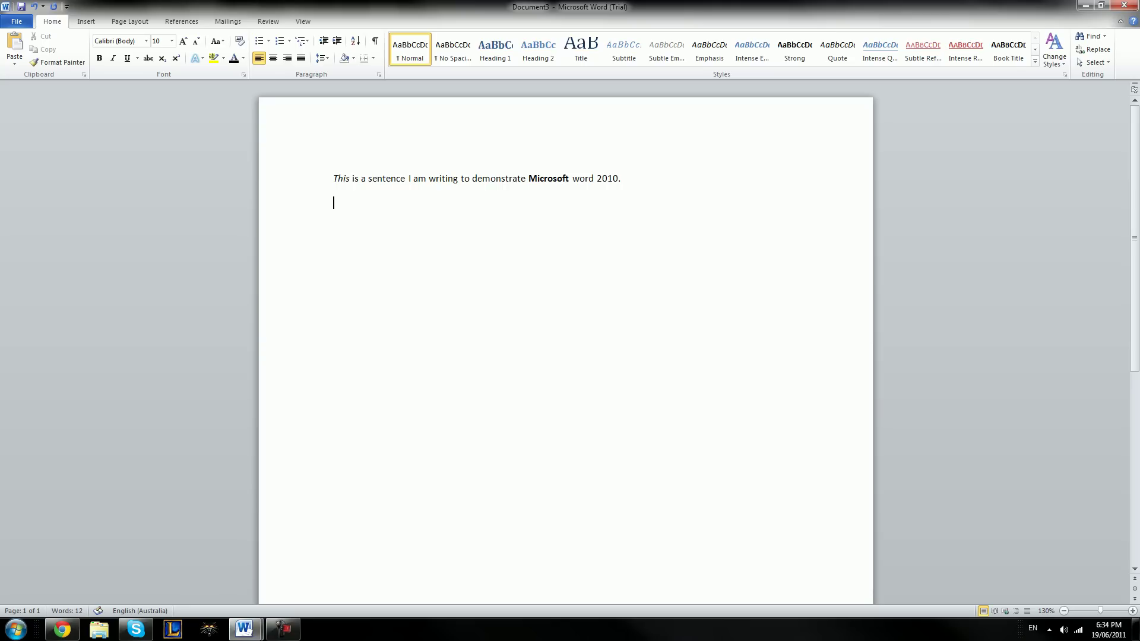
Try numbering below the sentence and switch to a bulleted list with "Hello" and "My", with "Name" on a new line after it
left_click(278, 41)
key("Return")
left_click(279, 40)
left_click(259, 40)
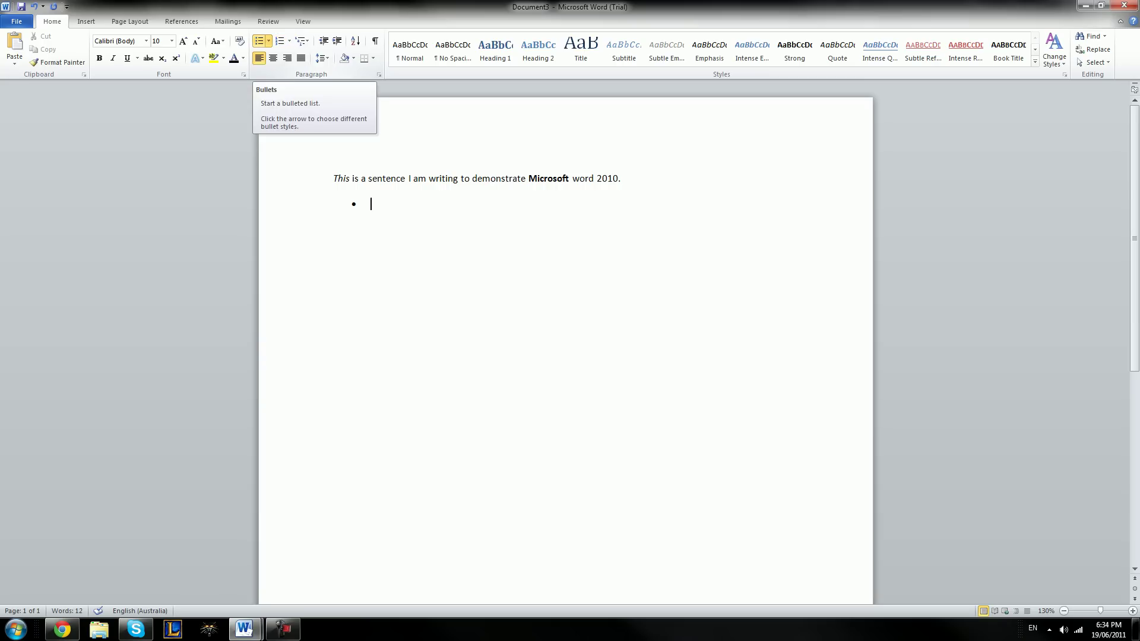
type("Hello")
key("Return")
type("My")
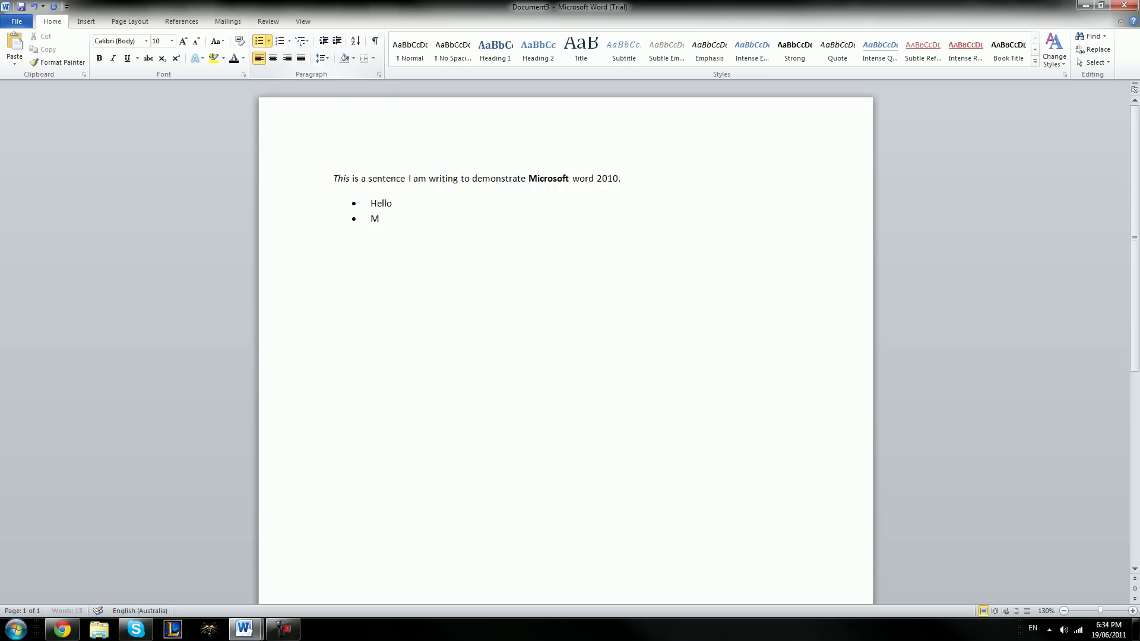
key("shift+Return")
type("Name")
key("Return")
Delete the bulleted list and the empty lines back to the end of the sentence
key("BackSpace")
key("BackSpace")
key("BackSpace")
key("BackSpace")
key("BackSpace")
key("BackSpace")
key("BackSpace")
key("BackSpace")
key("BackSpace")
key("BackSpace")
key("BackSpace")
key("BackSpace")
key("BackSpace")
key("BackSpace")
key("BackSpace")
key("BackSpace")
key("BackSpace")
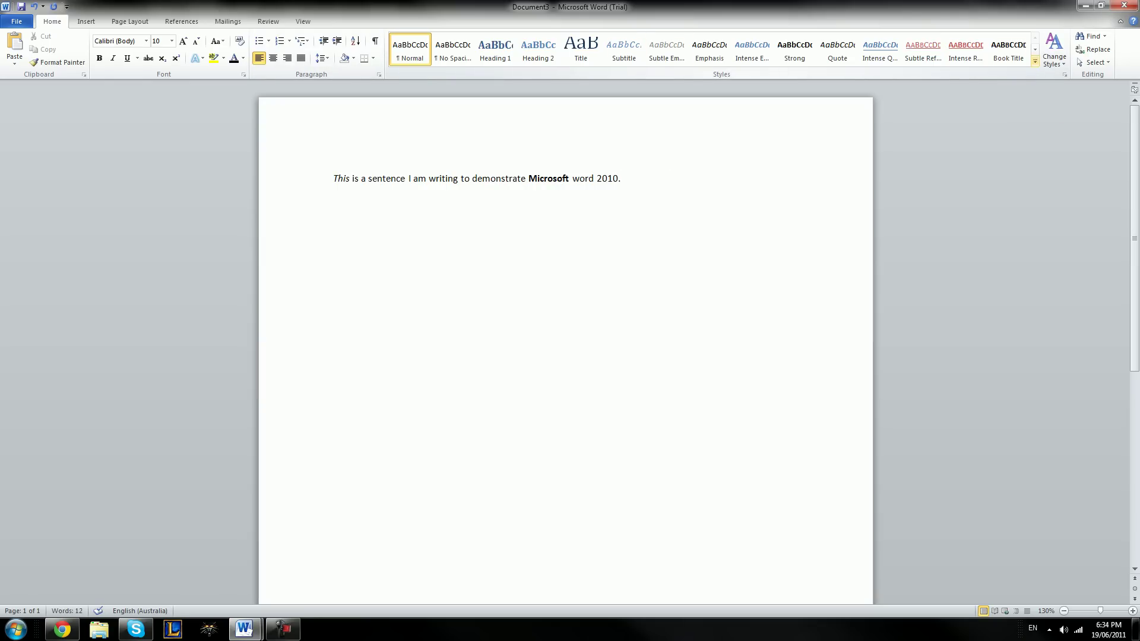
Look over the expanded style gallery and apply the Title style to the sentence
left_click(1035, 61)
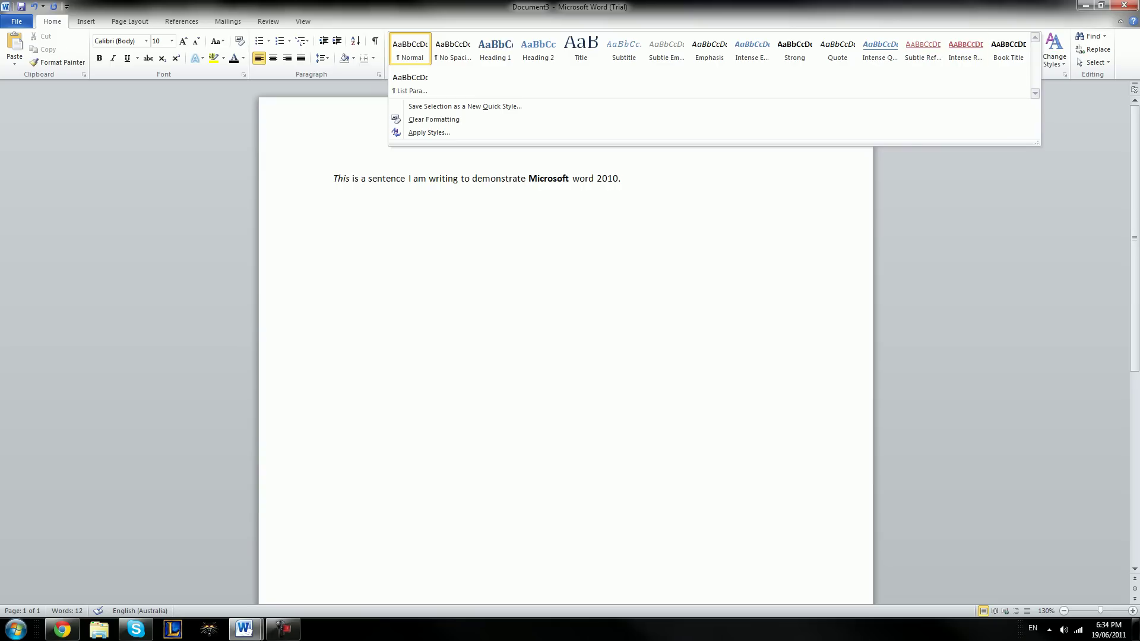
key("Escape")
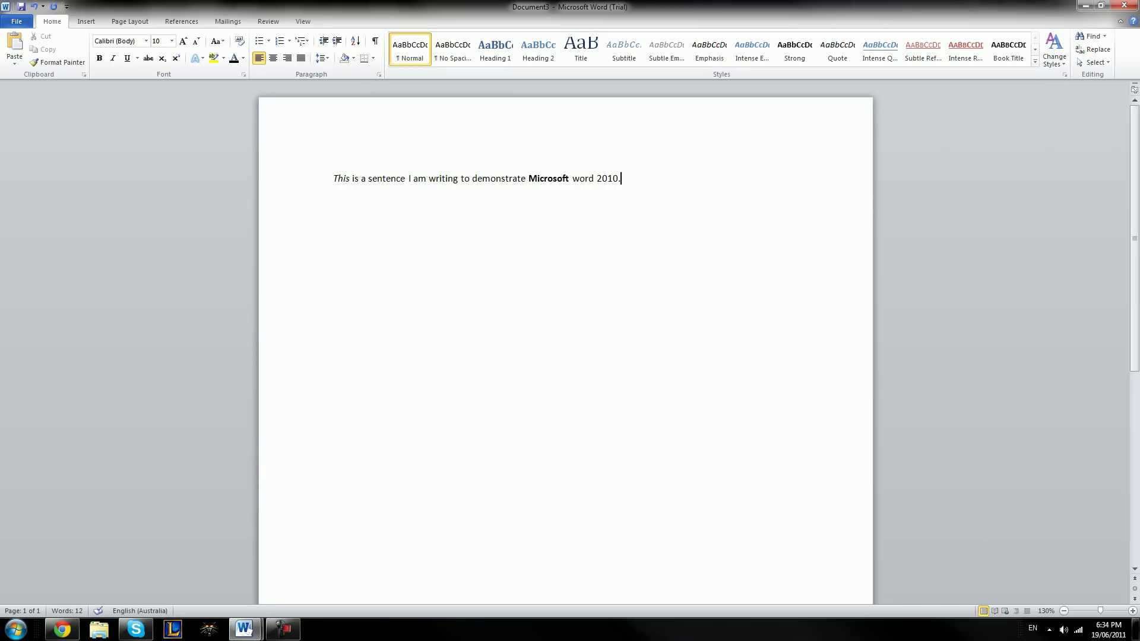
key("Home")
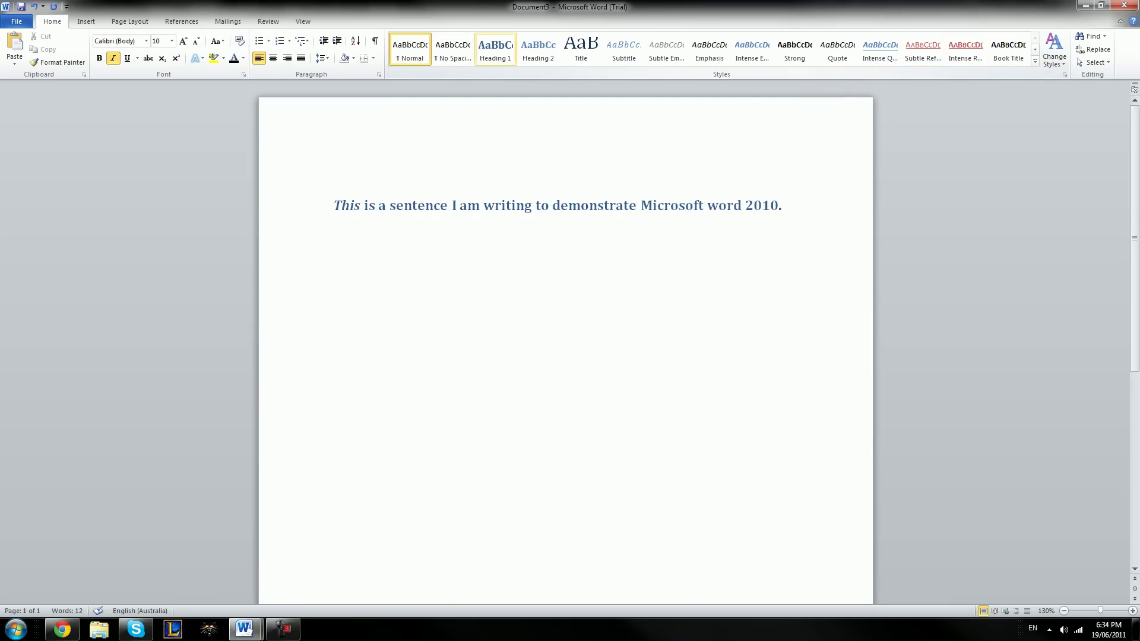
left_click(580, 49)
Set the whole title sentence's font size to 20 and start a "Hello." line below it
left_click_drag(746, 221, 334, 187)
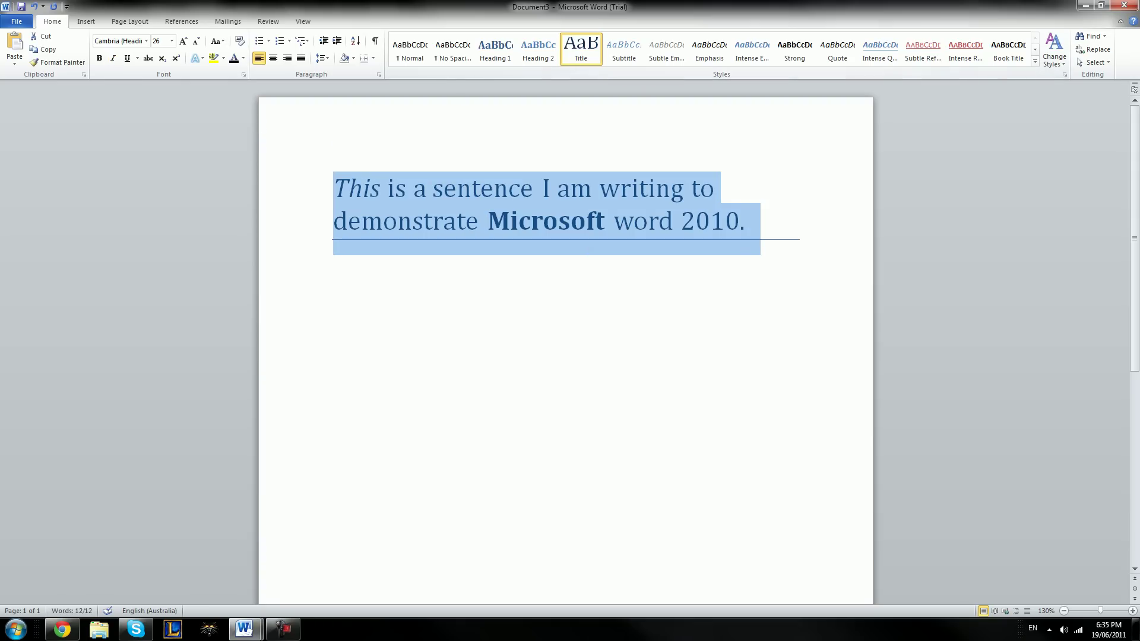
left_click(171, 40)
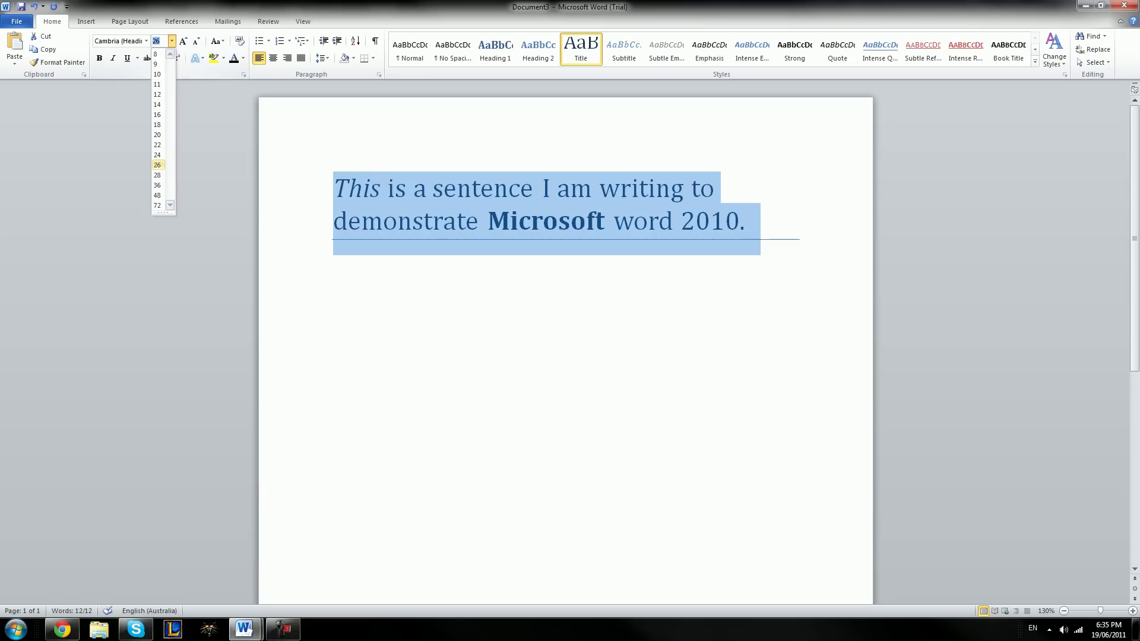
left_click(157, 134)
left_click(528, 209)
left_click(531, 209)
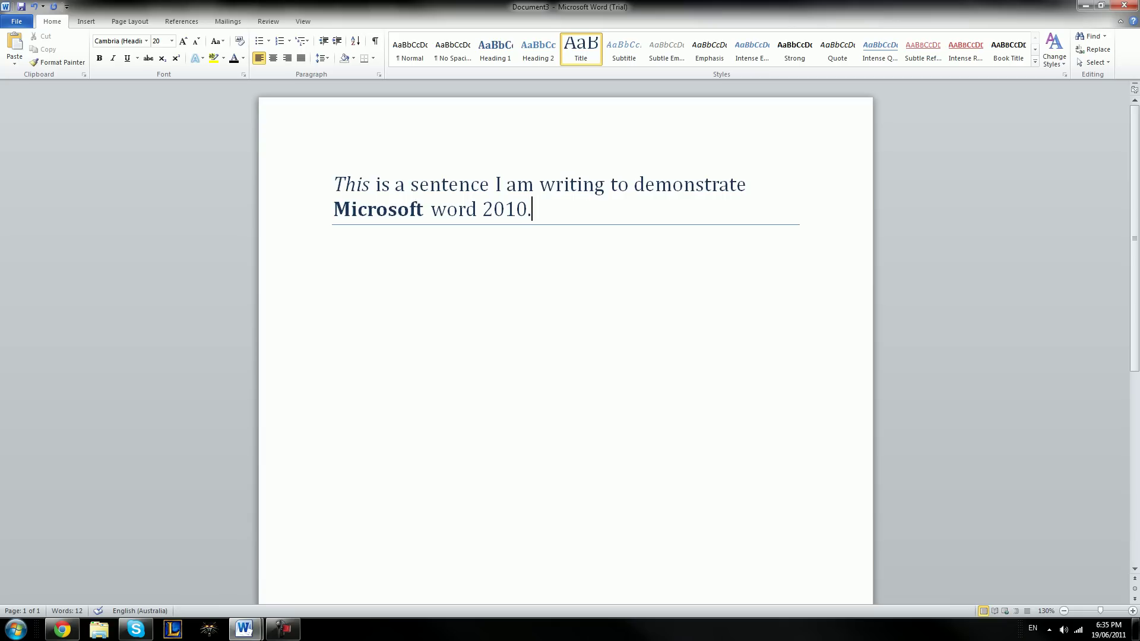
key("Return")
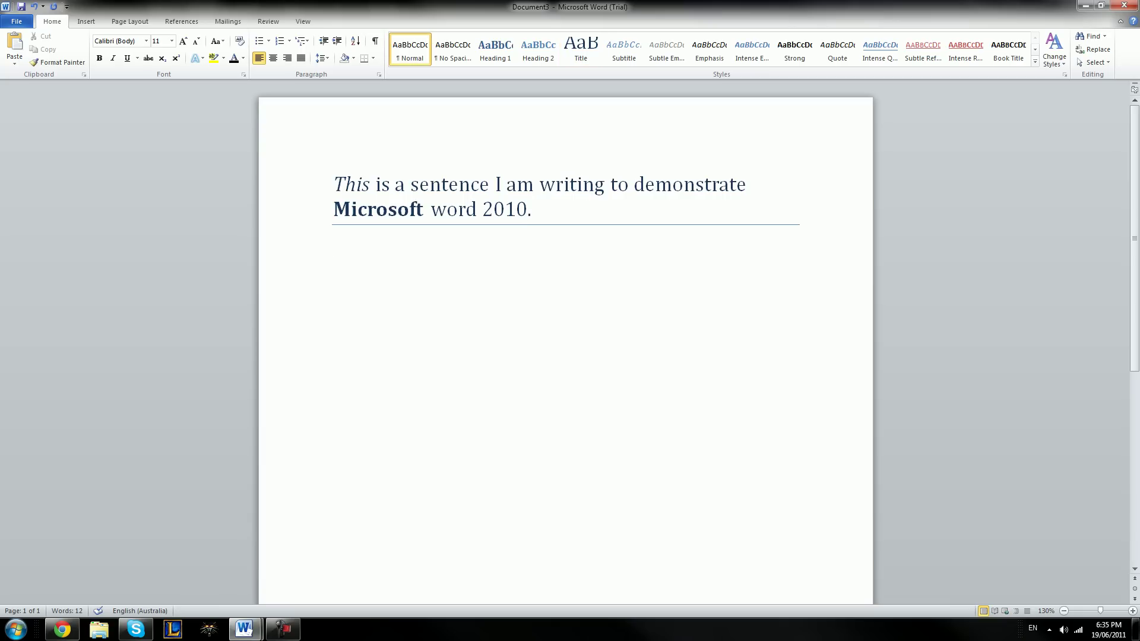
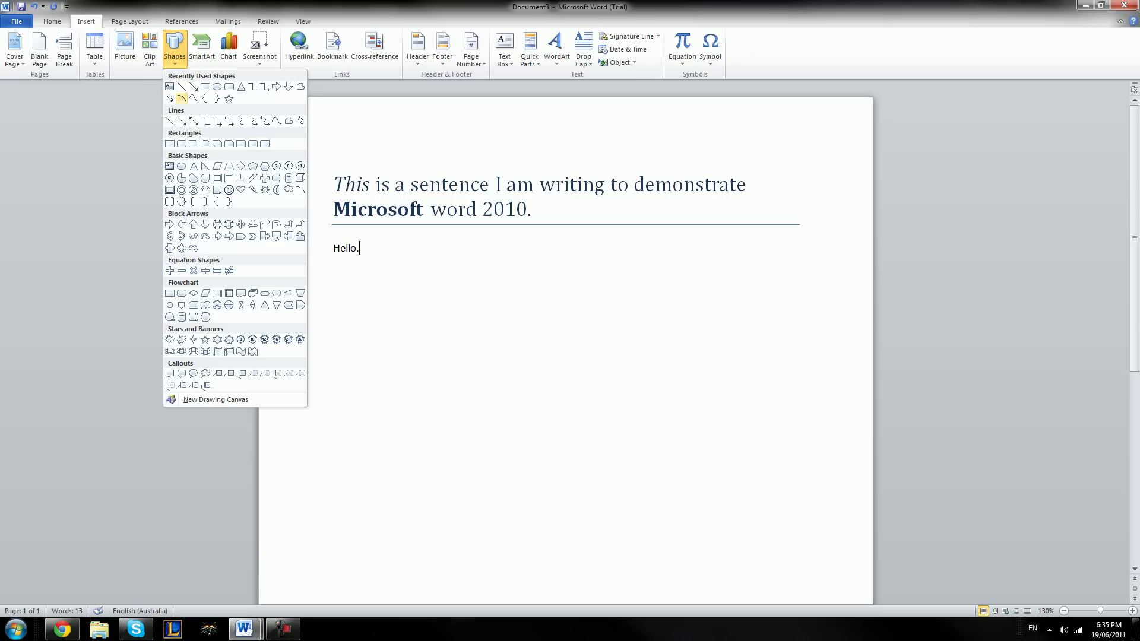
Draw a line arrow below "Hello.", move it, and reshape it to about 6.7 cm high and 4.4 cm wide
left_click(194, 86)
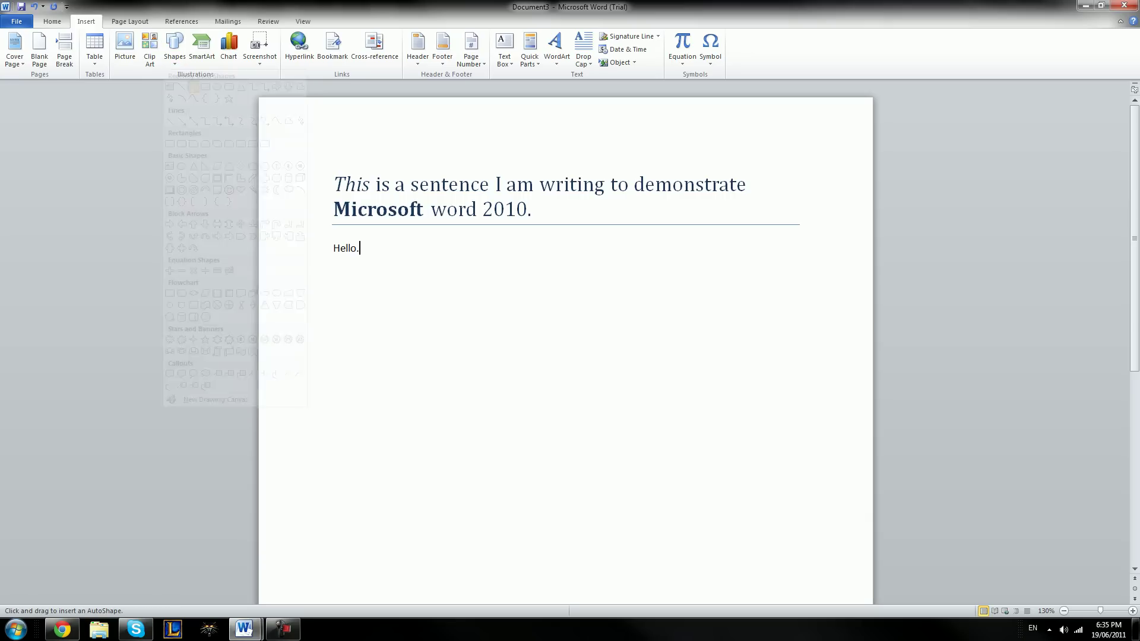
left_click_drag(352, 318, 678, 291)
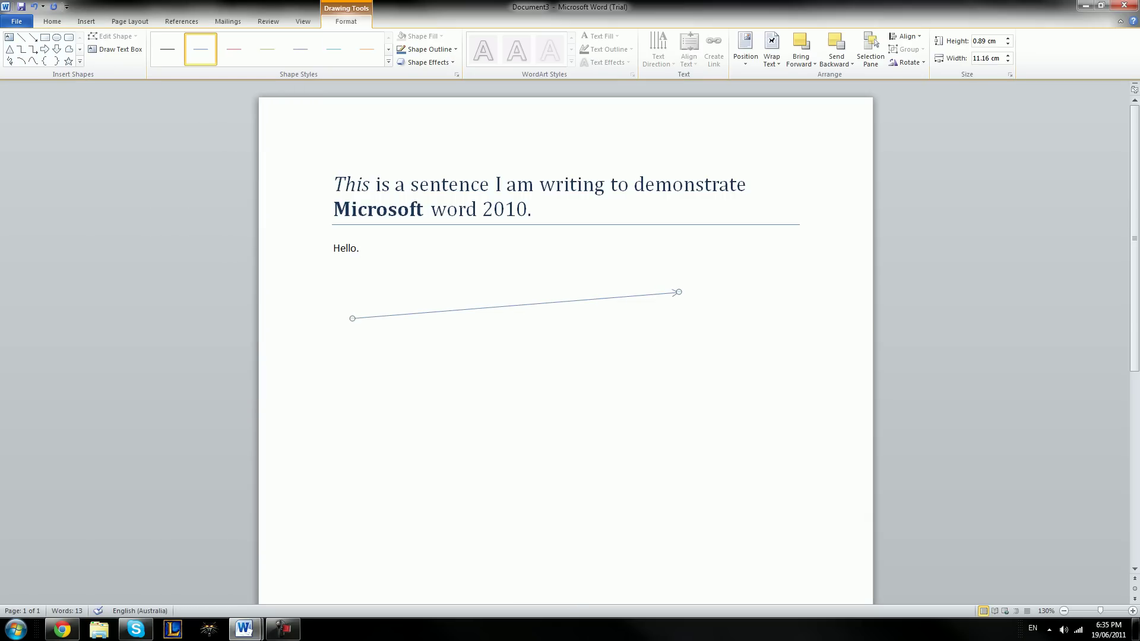
left_click_drag(515, 305, 559, 246)
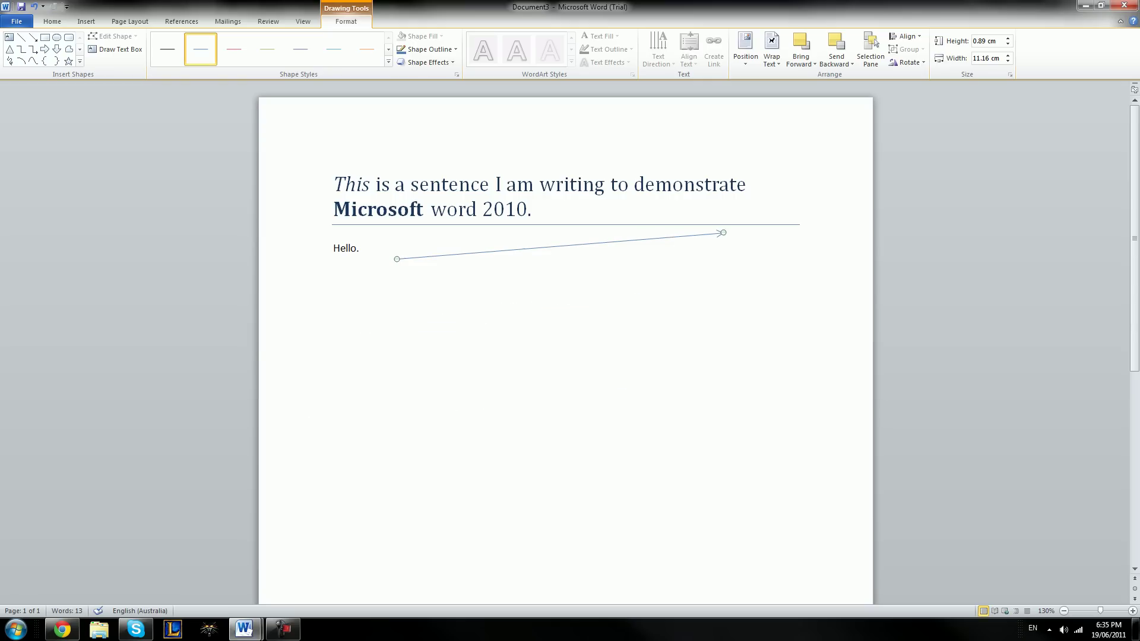
left_click_drag(396, 259, 596, 428)
left_click_drag(659, 330, 558, 369)
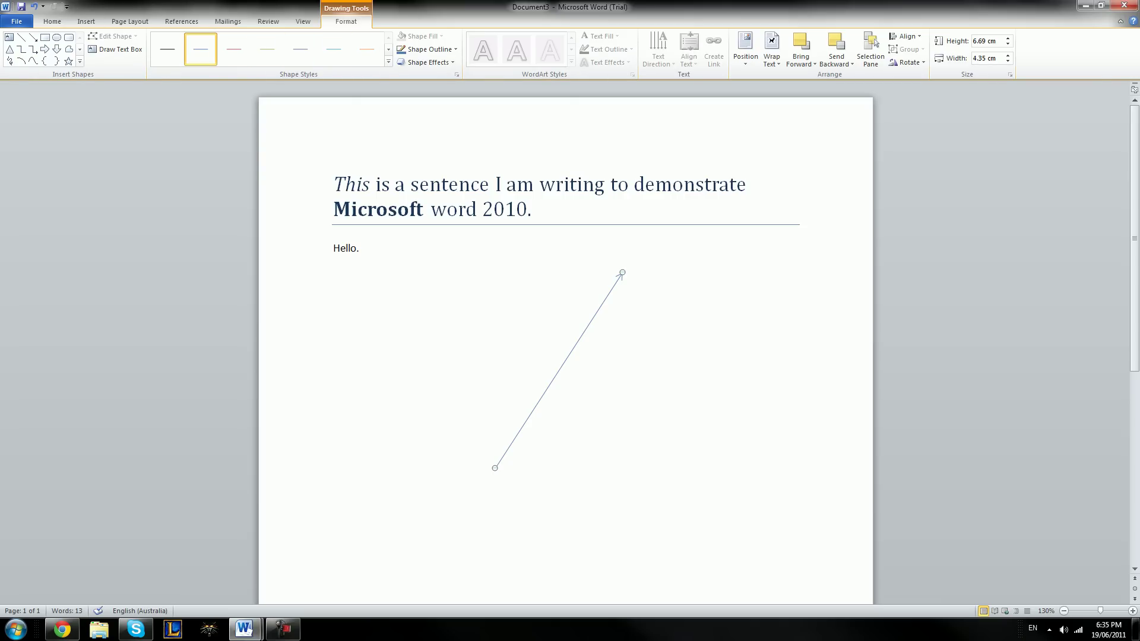
Restore the period after "Hello" and delete the arrow from the page
key("Escape")
type(".")
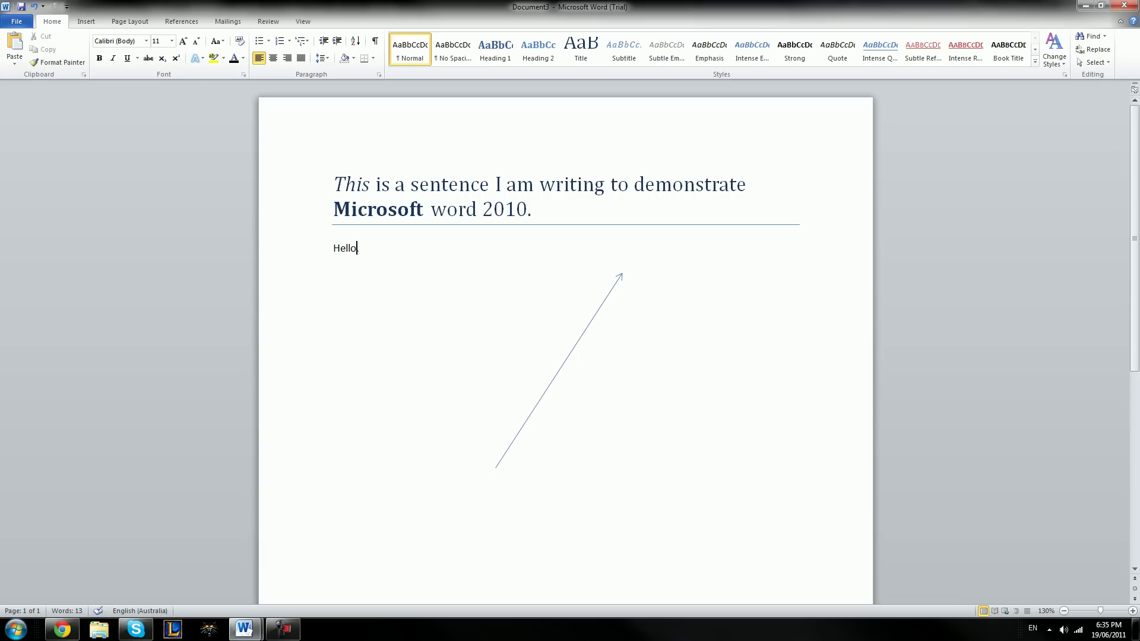
left_click(558, 370)
key("Delete")
Insert a 3-D clustered column chart with the default data before "Hello." and close its data sheet
left_click(85, 21)
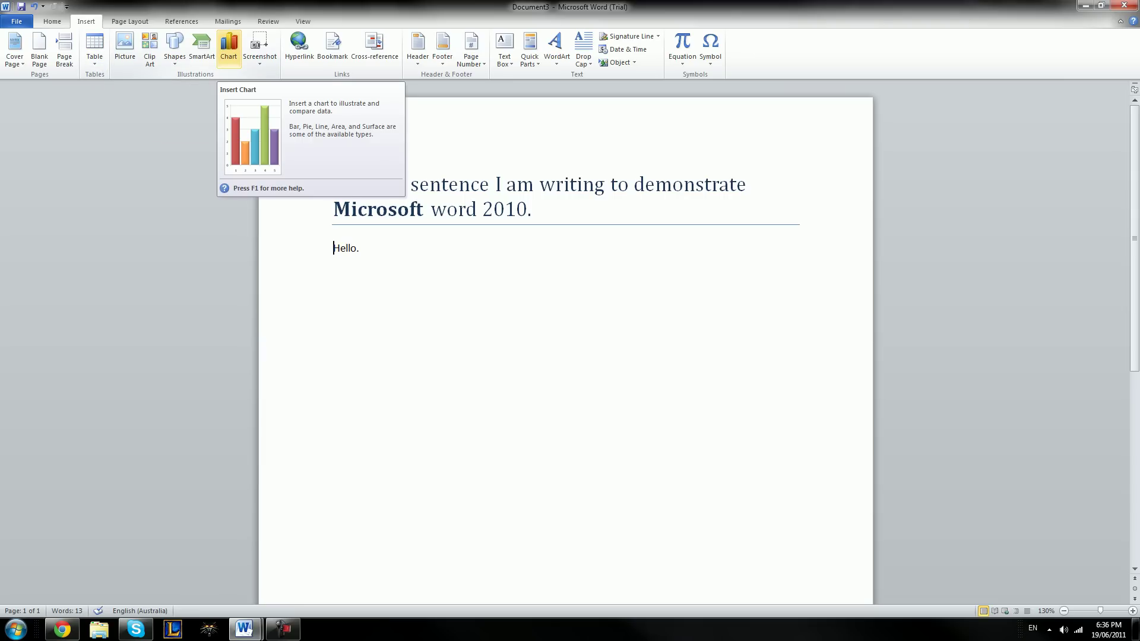
left_click(228, 47)
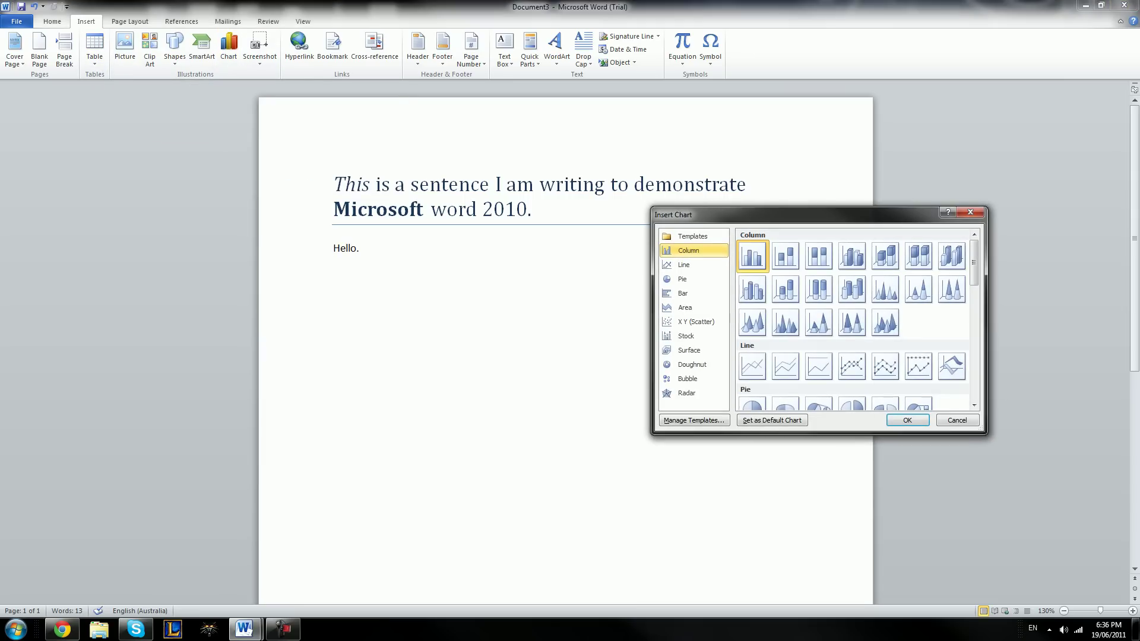
left_click(852, 256)
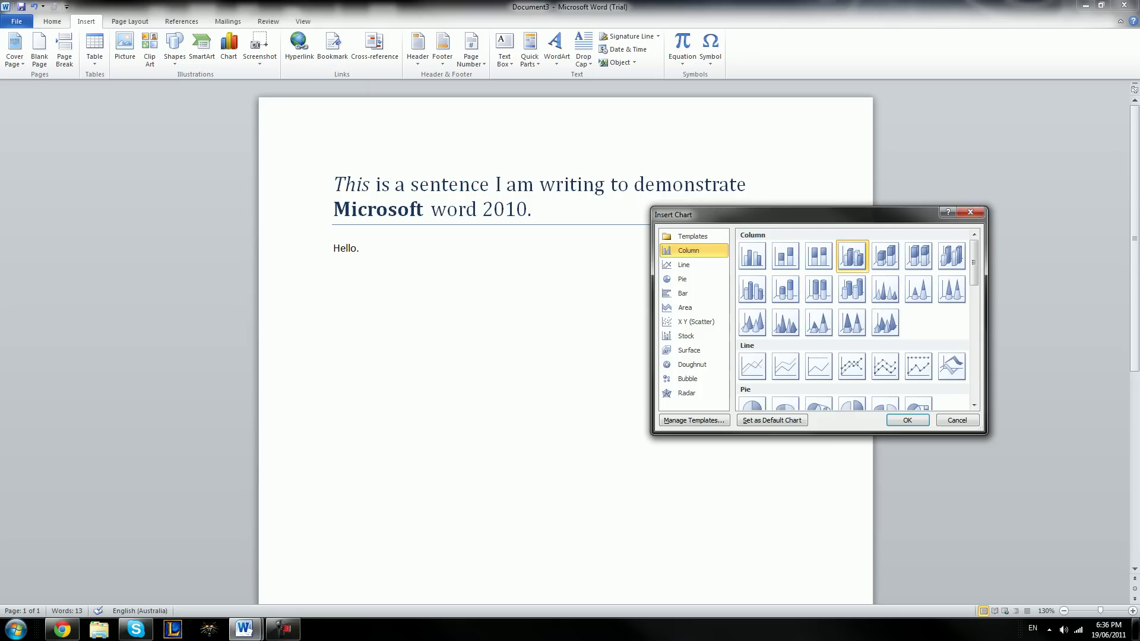
left_click(906, 420)
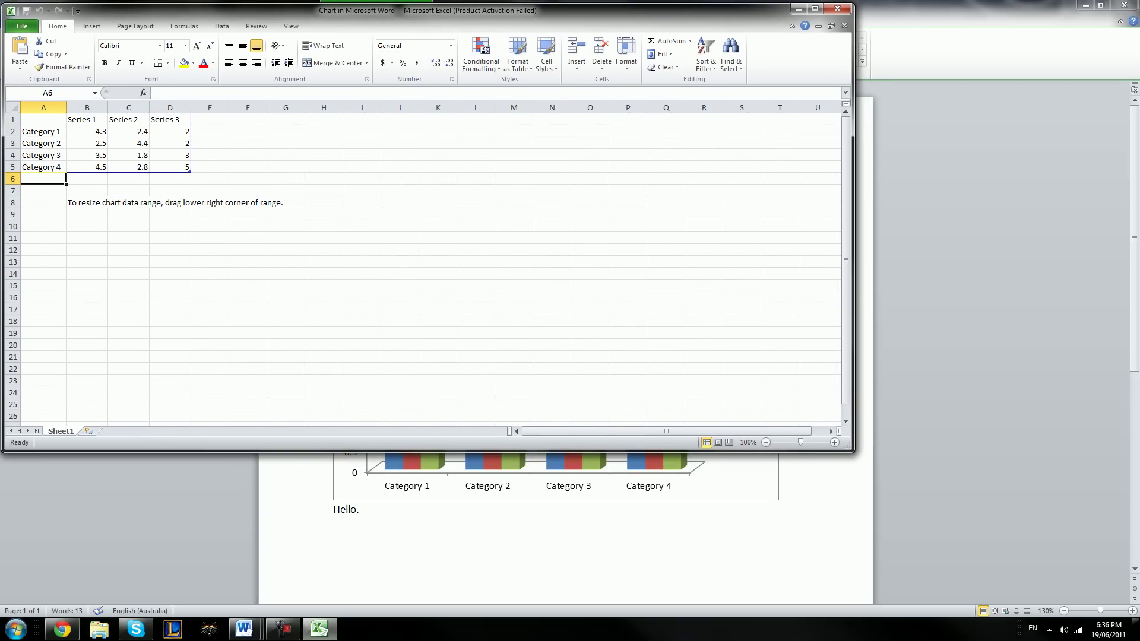
left_click(837, 9)
left_click(779, 496)
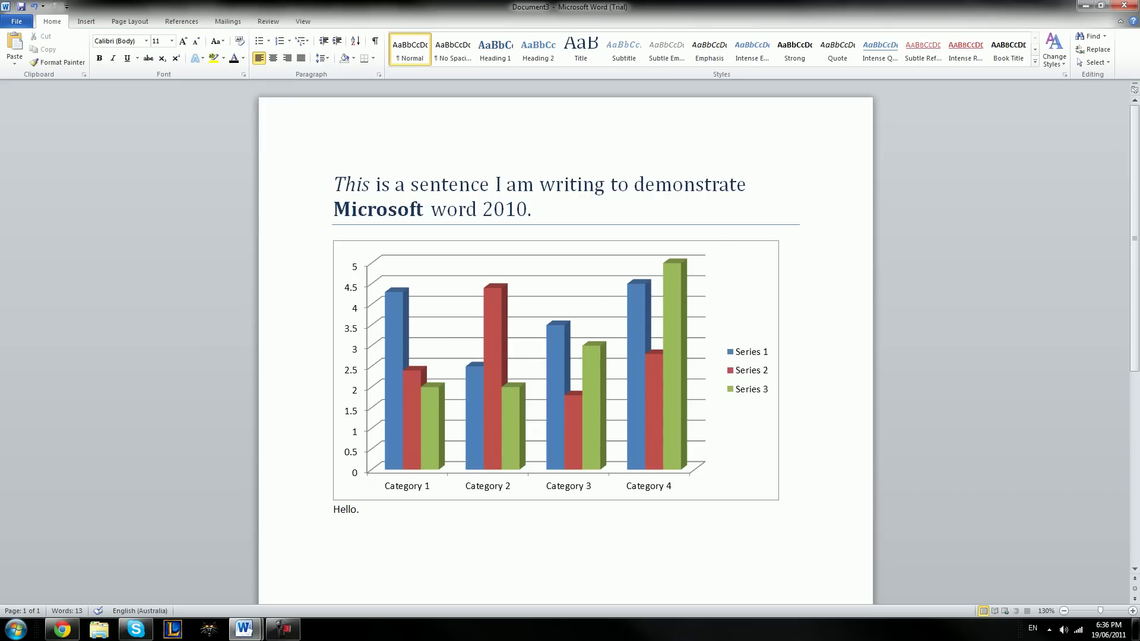
left_click(555, 370)
key("Escape")
left_click(369, 258)
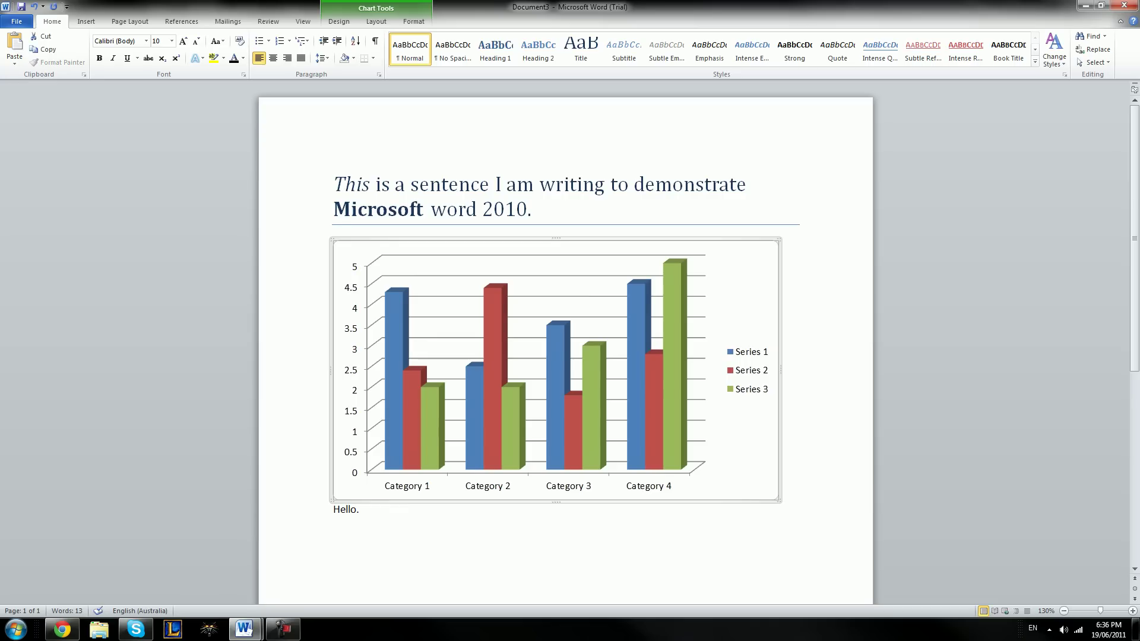
key("Right")
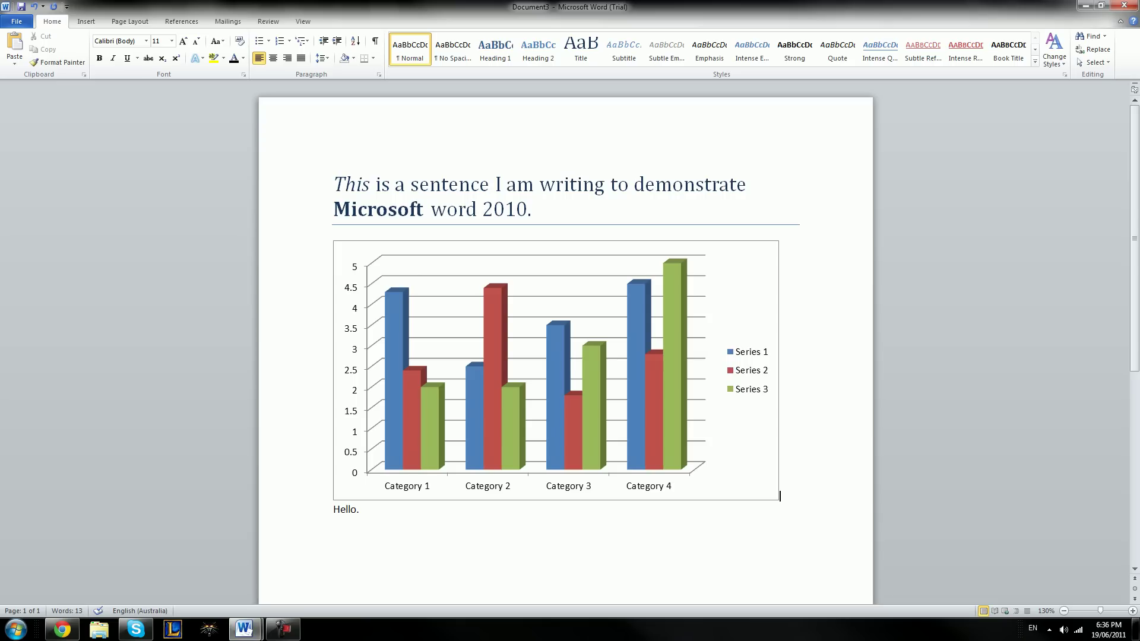
Delete the column chart above "Hello." and look over the page's column layout choices without applying one
key("BackSpace")
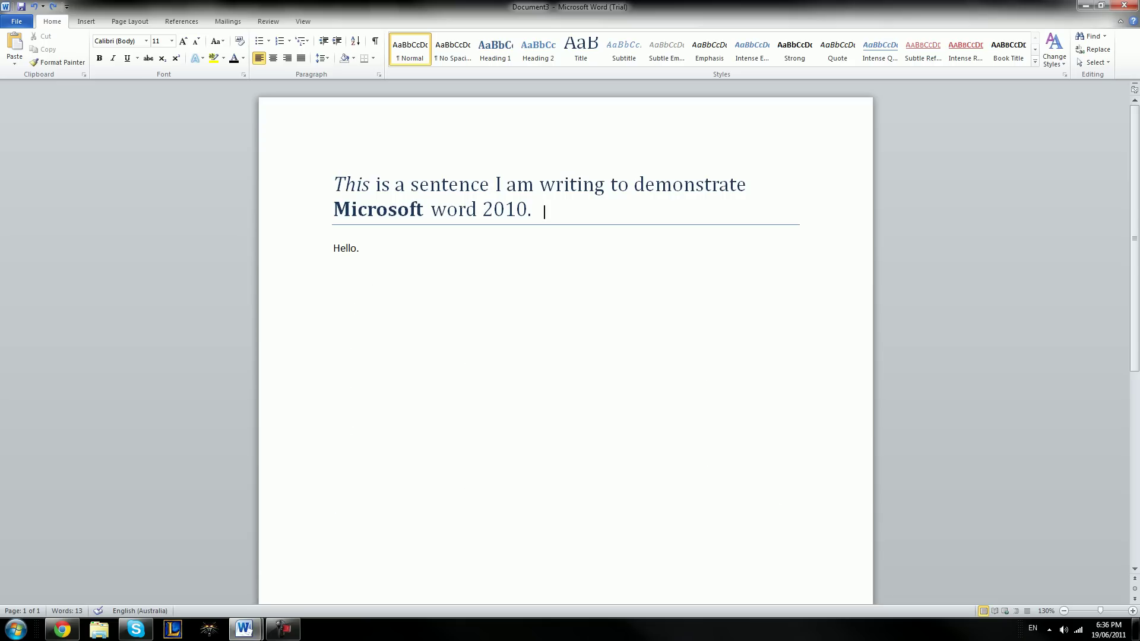
left_click(129, 21)
left_click(179, 49)
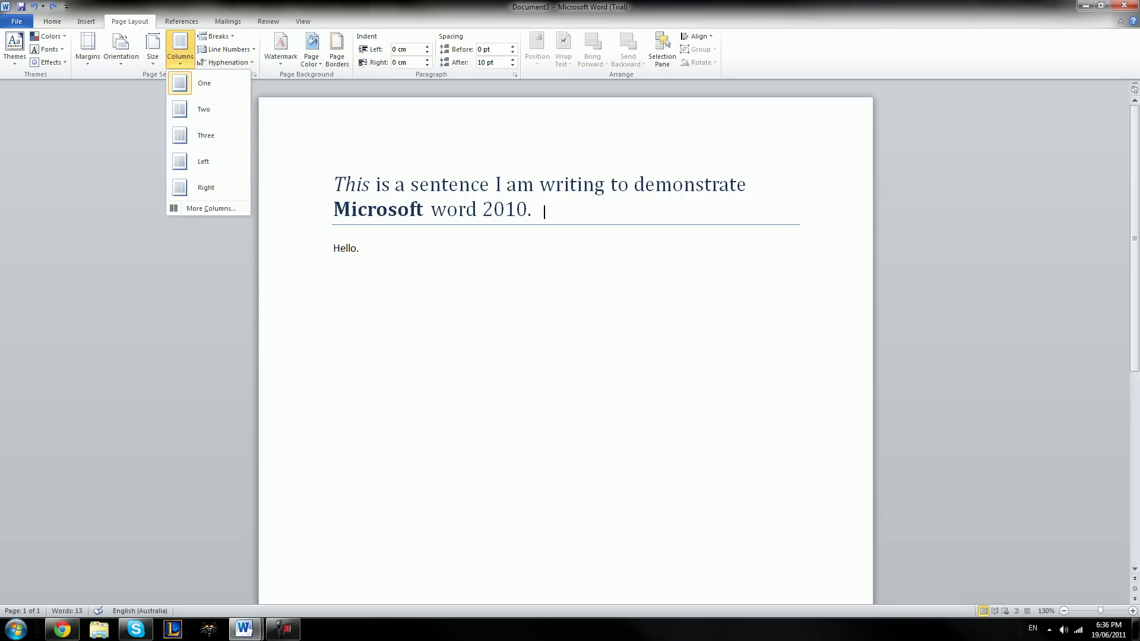
key("Escape")
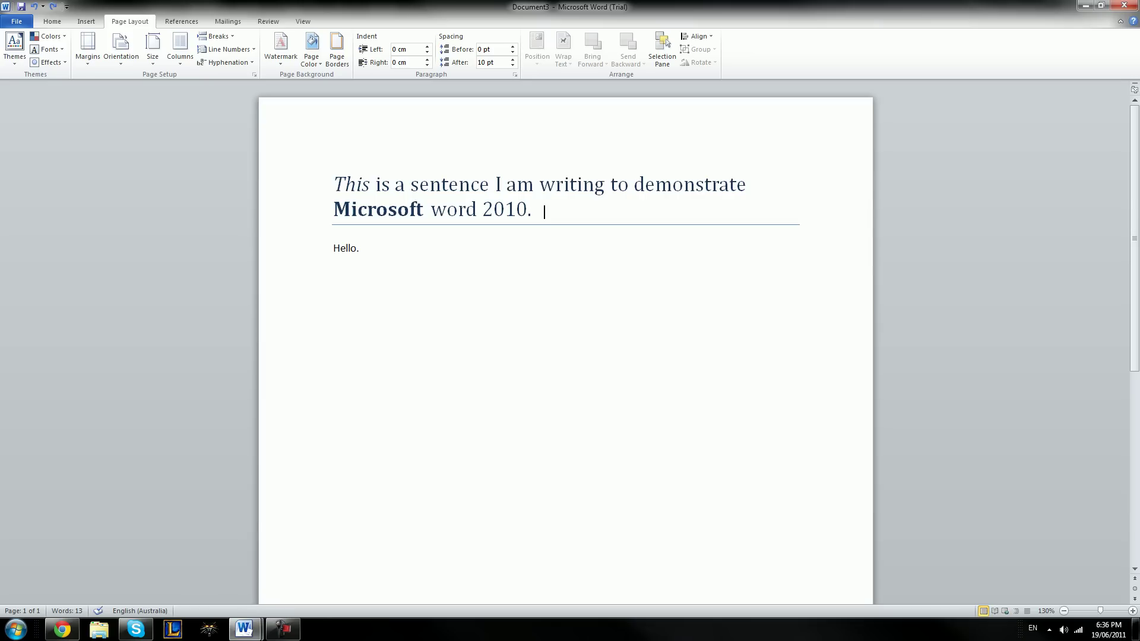
Apply the Narrow margin preset to the page
left_click(87, 48)
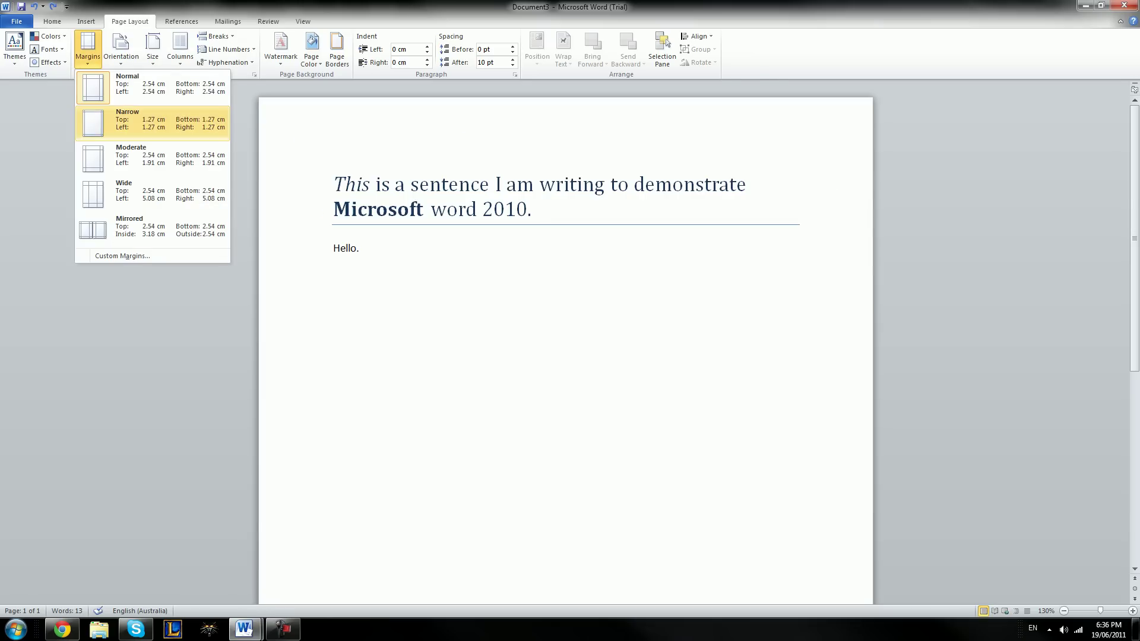
left_click(128, 121)
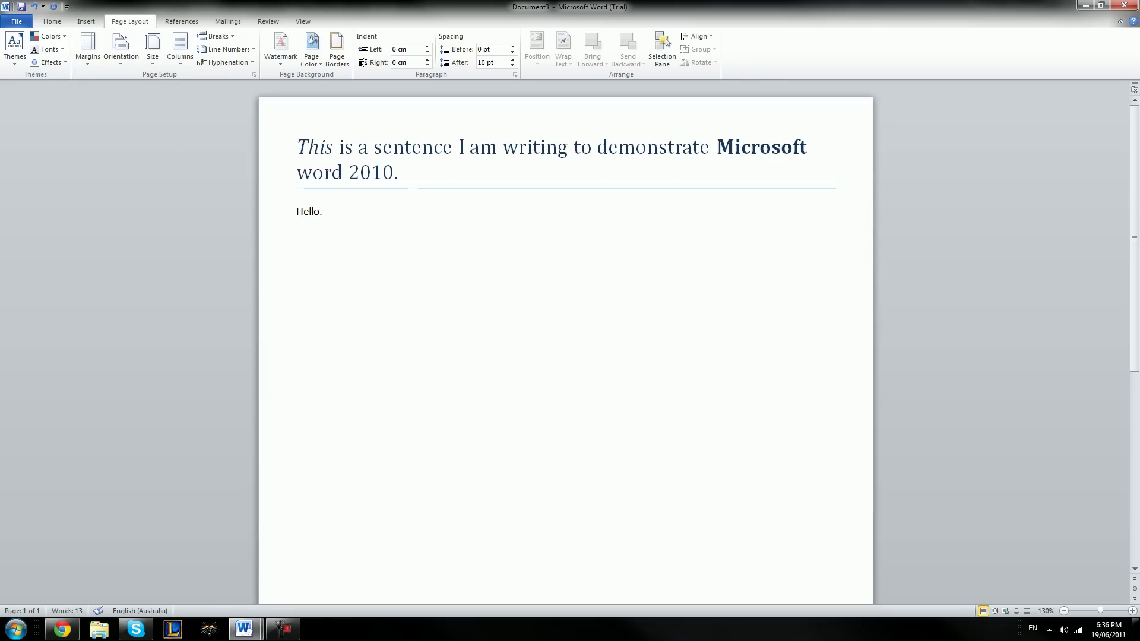
left_click(297, 147)
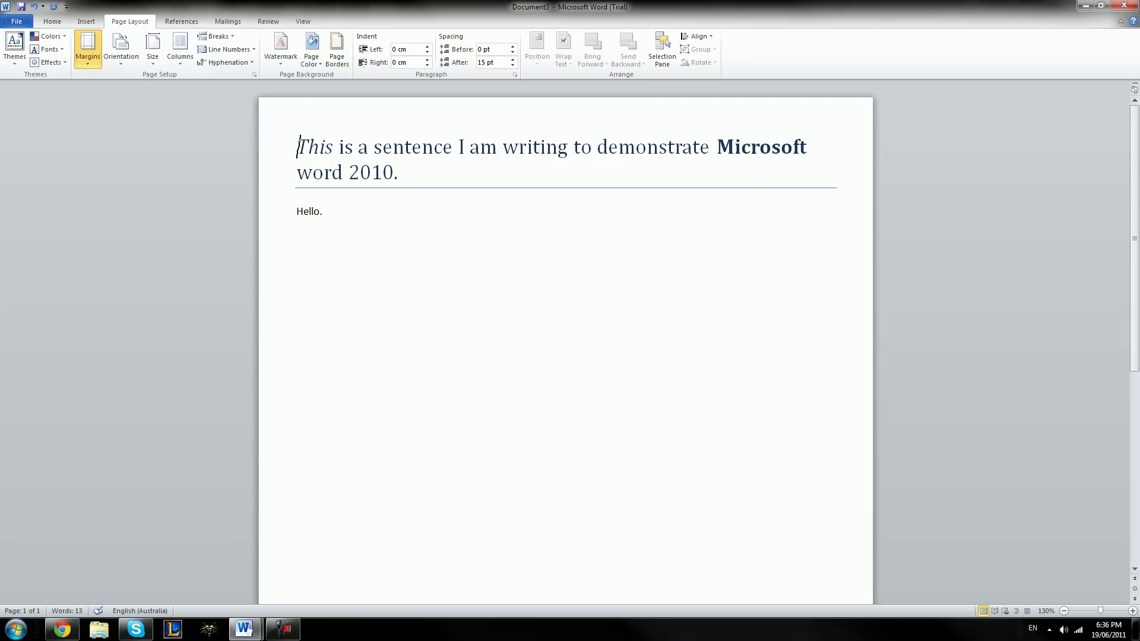
Accept the custom margin settings as they are and apply the Normal margin preset to the page
left_click(87, 48)
left_click(109, 256)
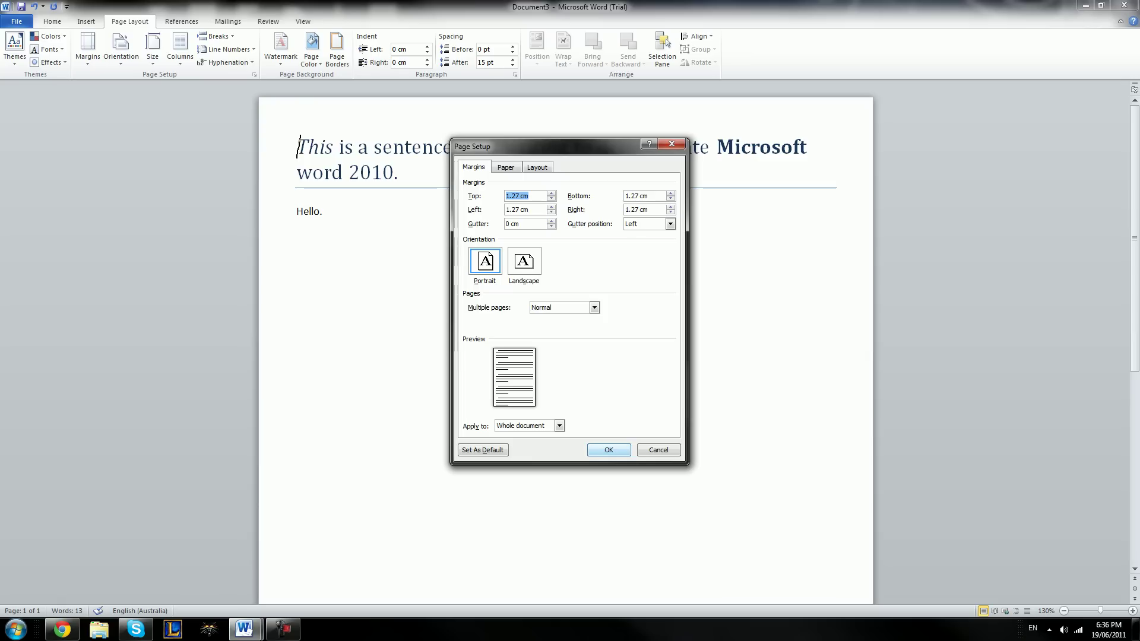
key("Return")
left_click(87, 48)
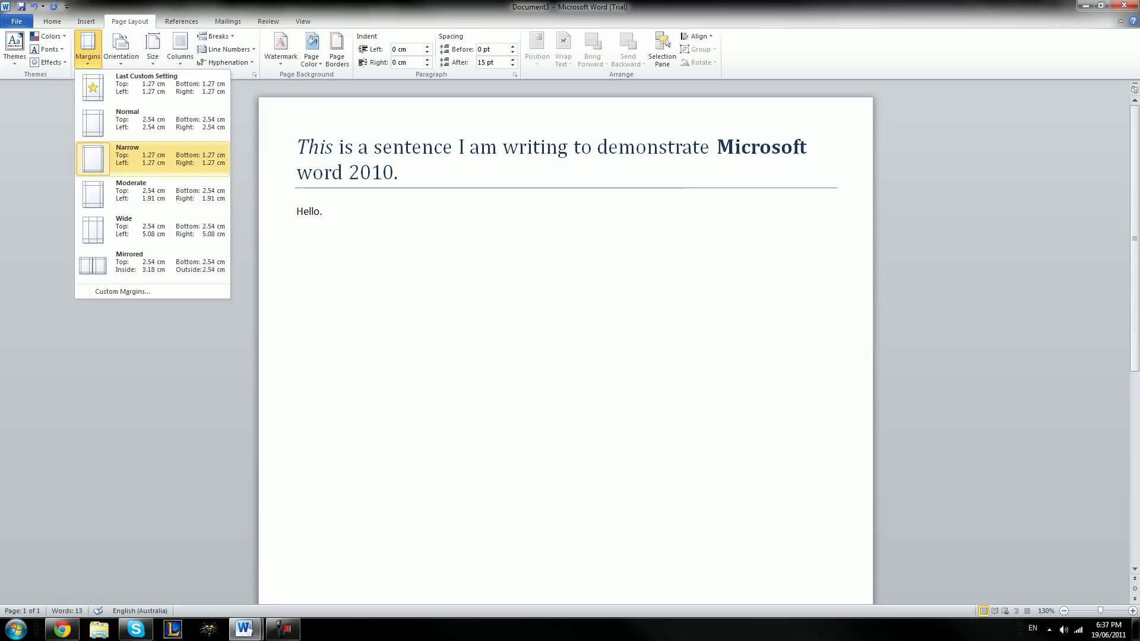
left_click(152, 122)
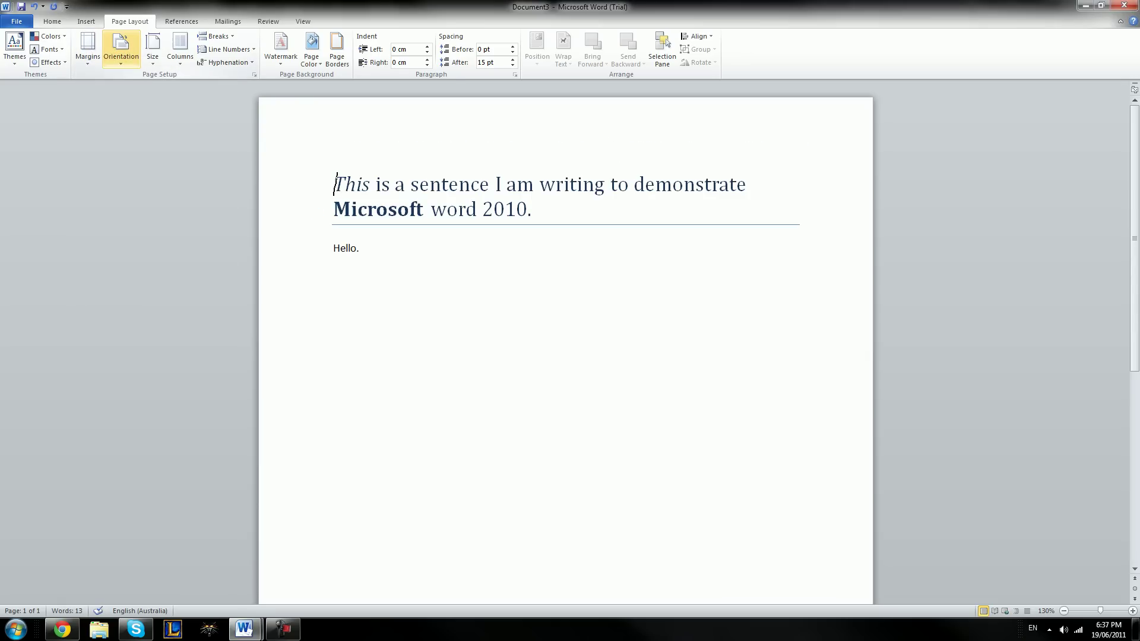
Switch the page orientation to Landscape and return it to Portrait
left_click(120, 49)
left_click(138, 109)
scroll(565, 342, "down", 3)
scroll(565, 342, "up", 3)
left_click(120, 49)
left_click(138, 83)
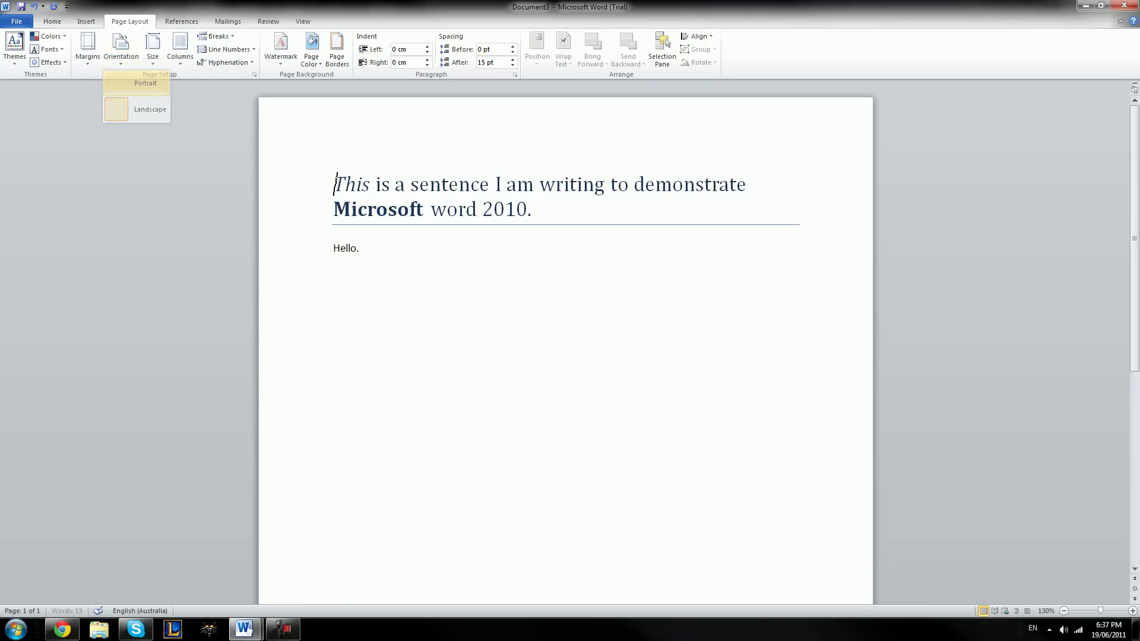
Change the paper size to Letter and from there to A3
left_click(153, 48)
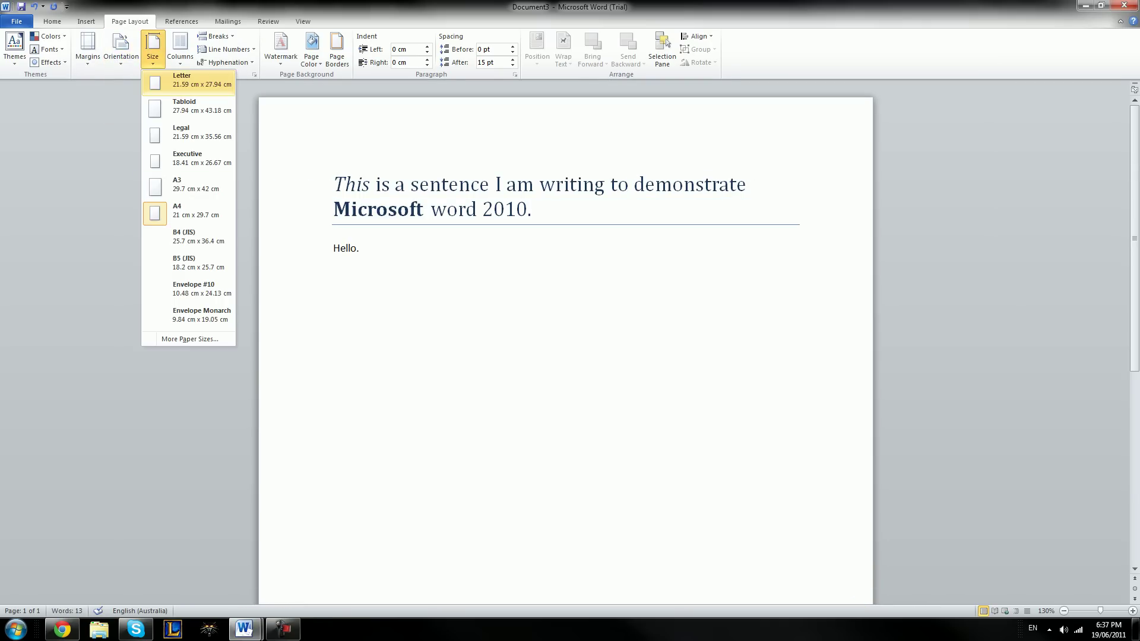
left_click(187, 82)
key("Return")
key("Down")
key("Down")
key("Down")
key("Down")
key("Down")
key("Down")
key("Up")
key("Up")
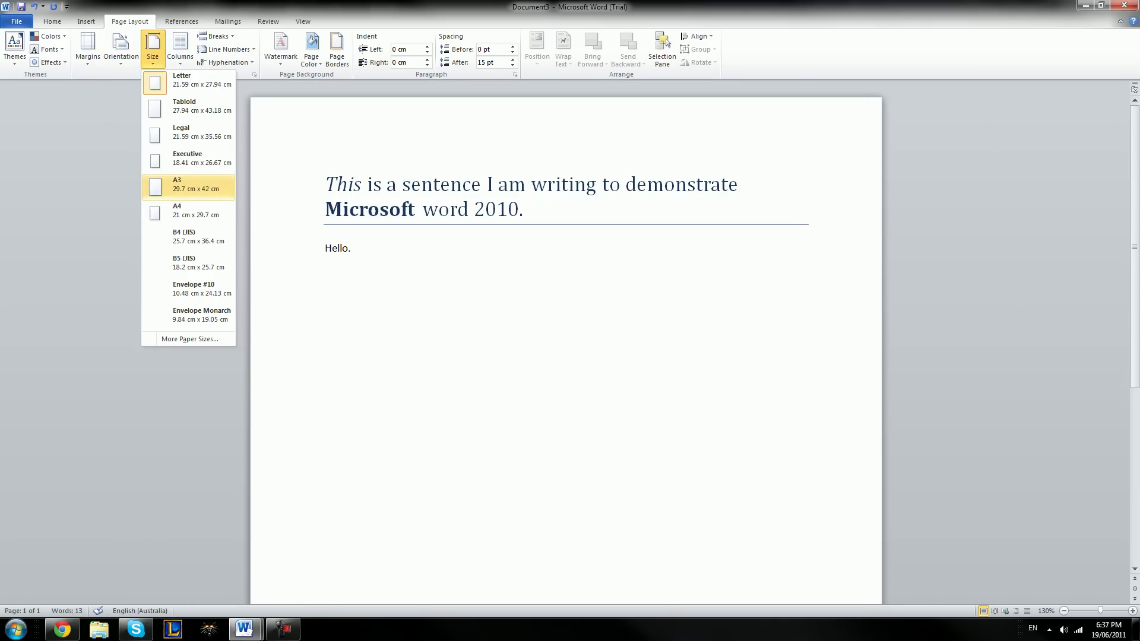
key("Return")
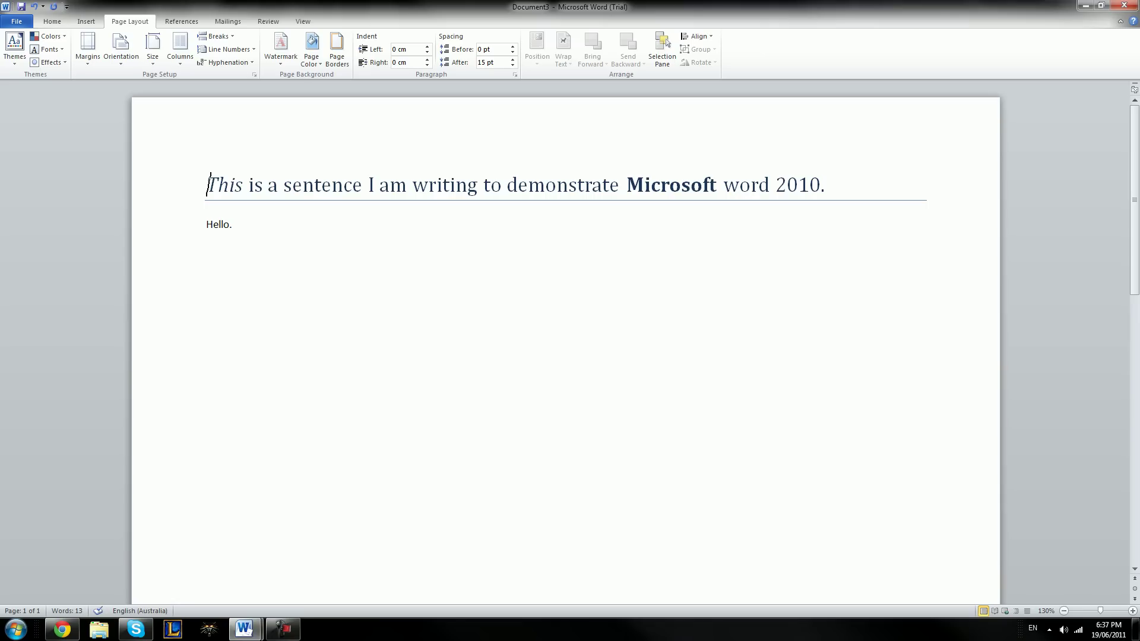
Set the paper size back to A4
key("Left")
key("Return")
key("Down")
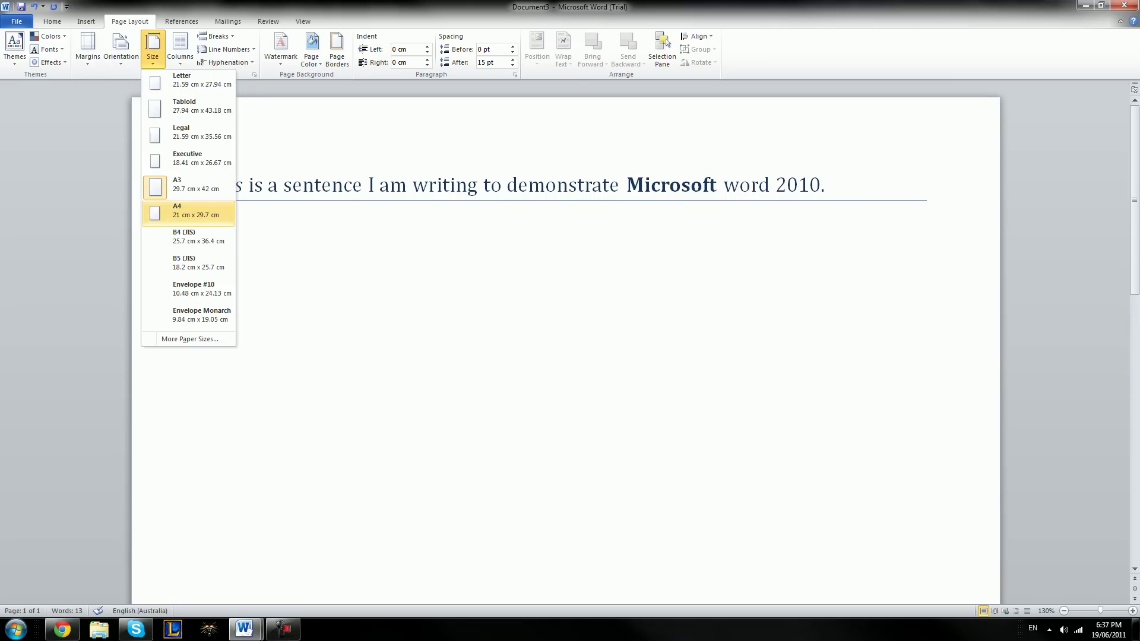
key("Return")
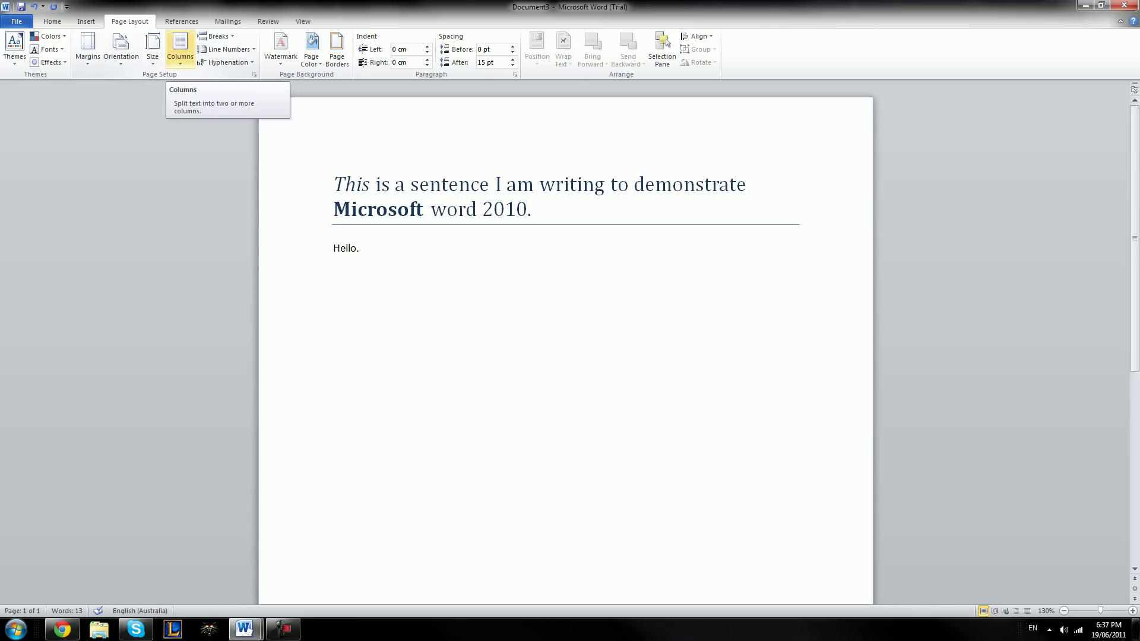
key("Return")
key("Escape")
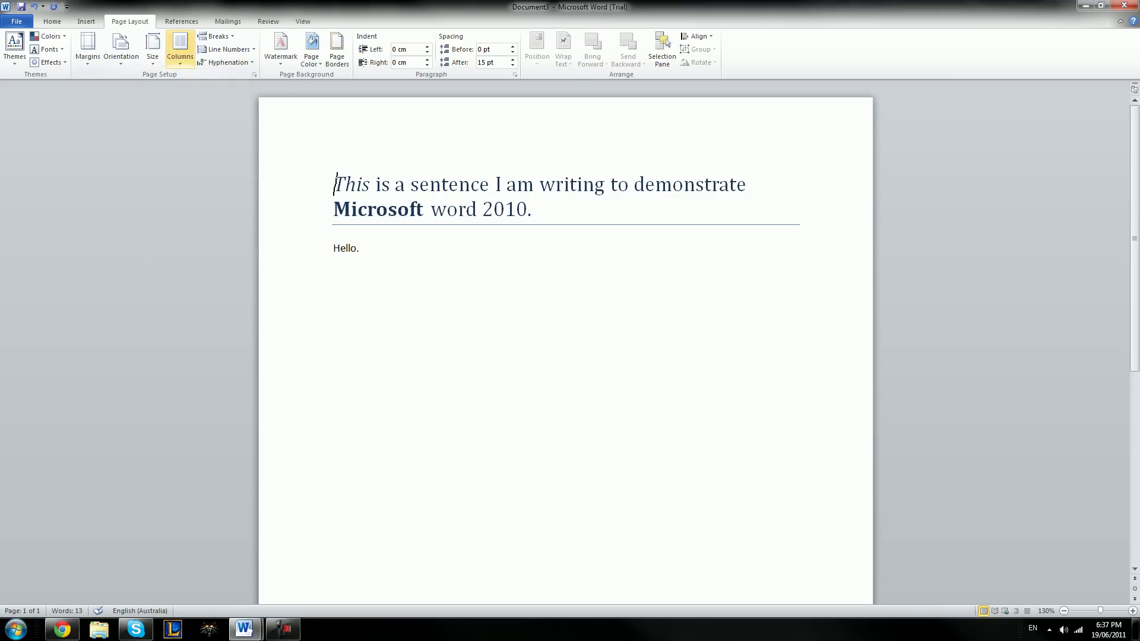
key("Right")
key("Right")
key("Right")
key("Escape")
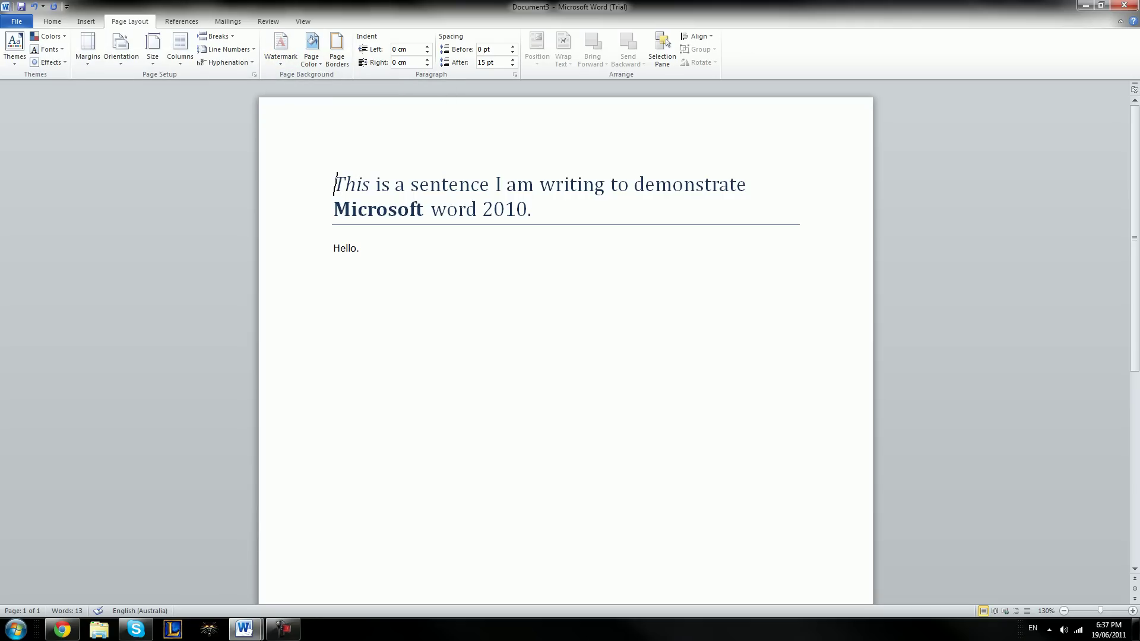
left_click(181, 21)
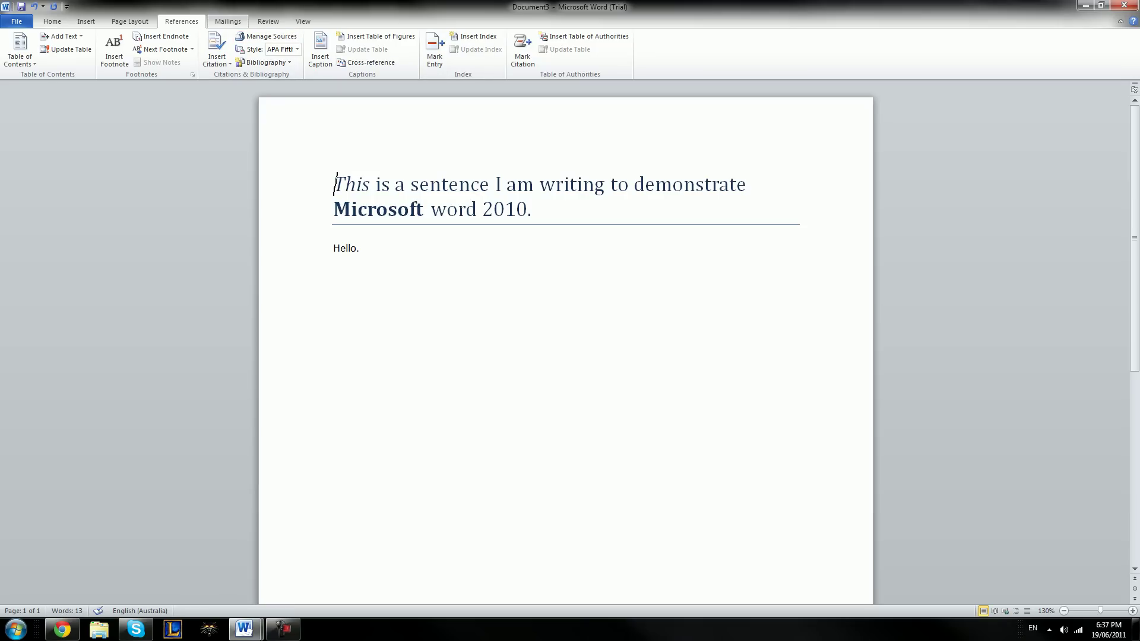
Request a translation of the selected "Hello." line in the research service
left_click(268, 21)
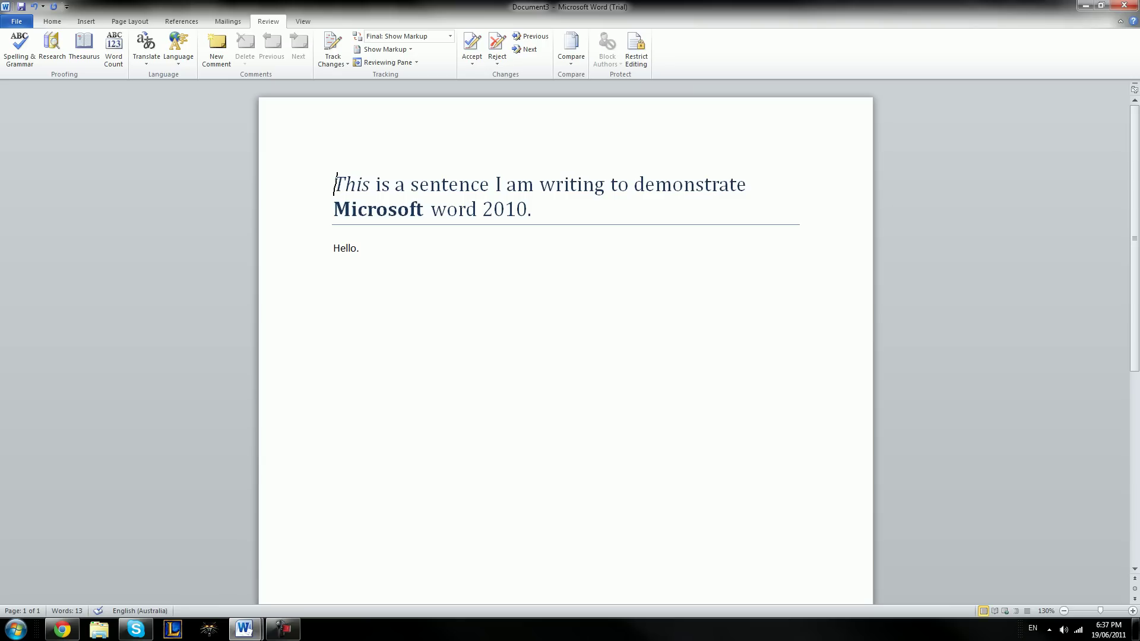
left_click_drag(362, 248, 333, 248)
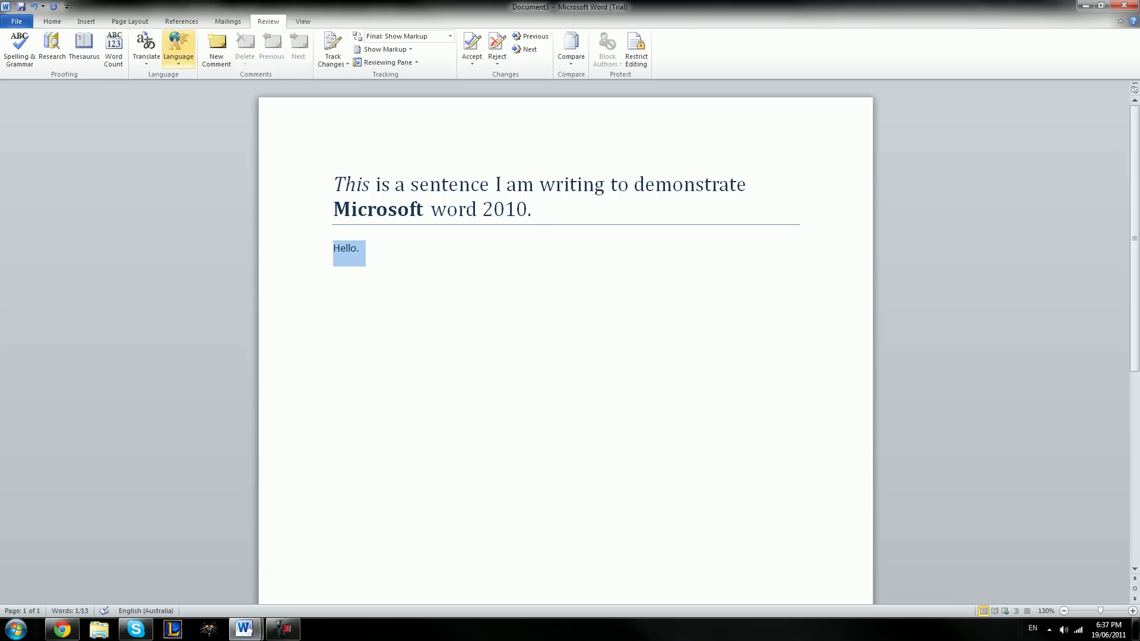
left_click(146, 53)
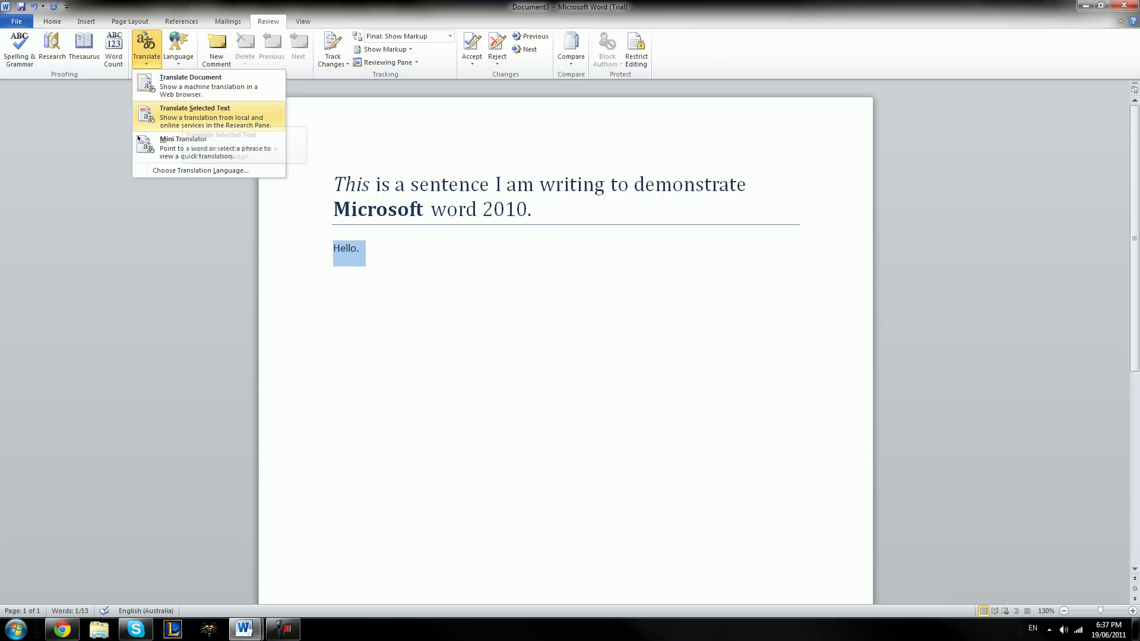
left_click(148, 121)
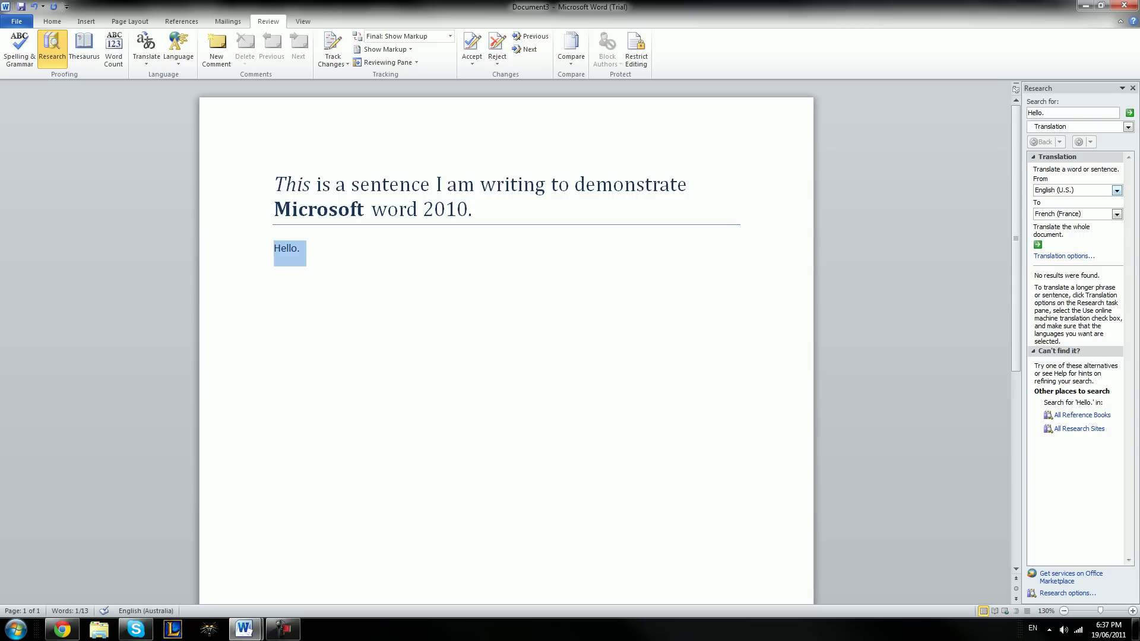
Set the translation's target language to Polish, replace "Hello." with the translated word, and close the research results
left_click(1117, 213)
key("Down")
key("Return")
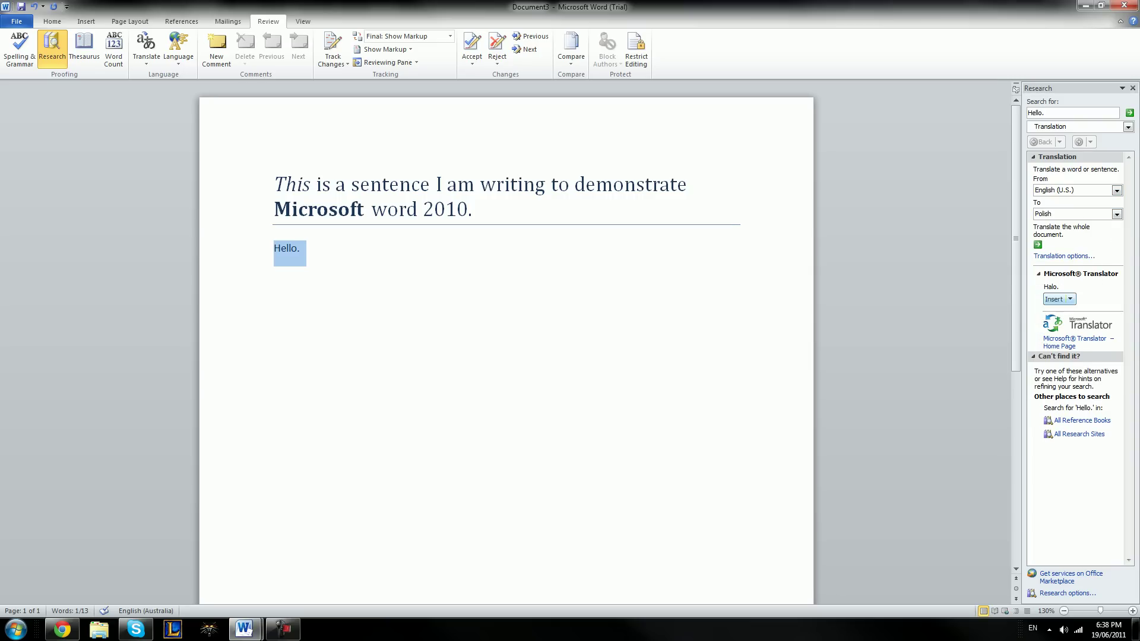
left_click(1054, 299)
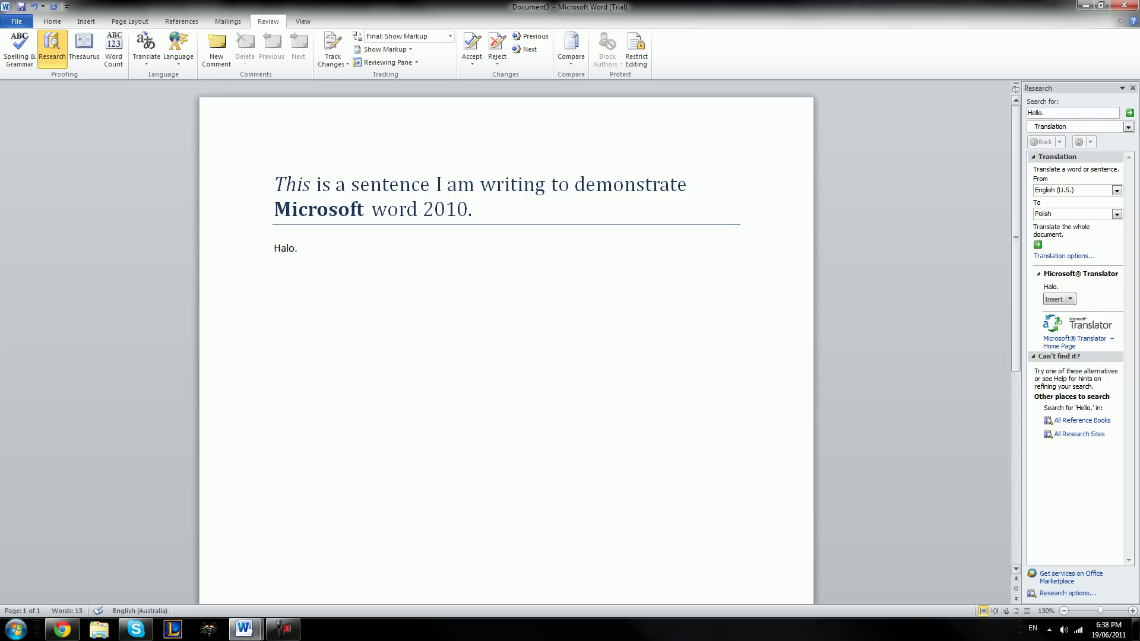
left_click(1132, 88)
Replace the translated word below the title with "Haello my name is" followed by a misspelled first name and a period
key("shift+Home")
key("BackSpace")
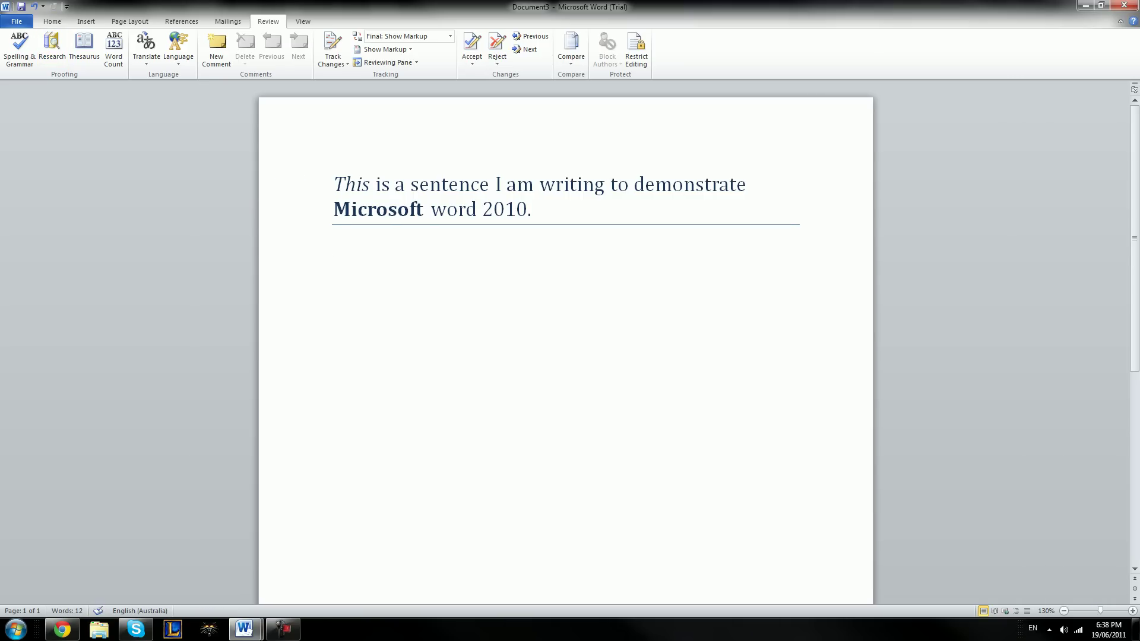
type("Ha")
type("ello my")
type(" name is ")
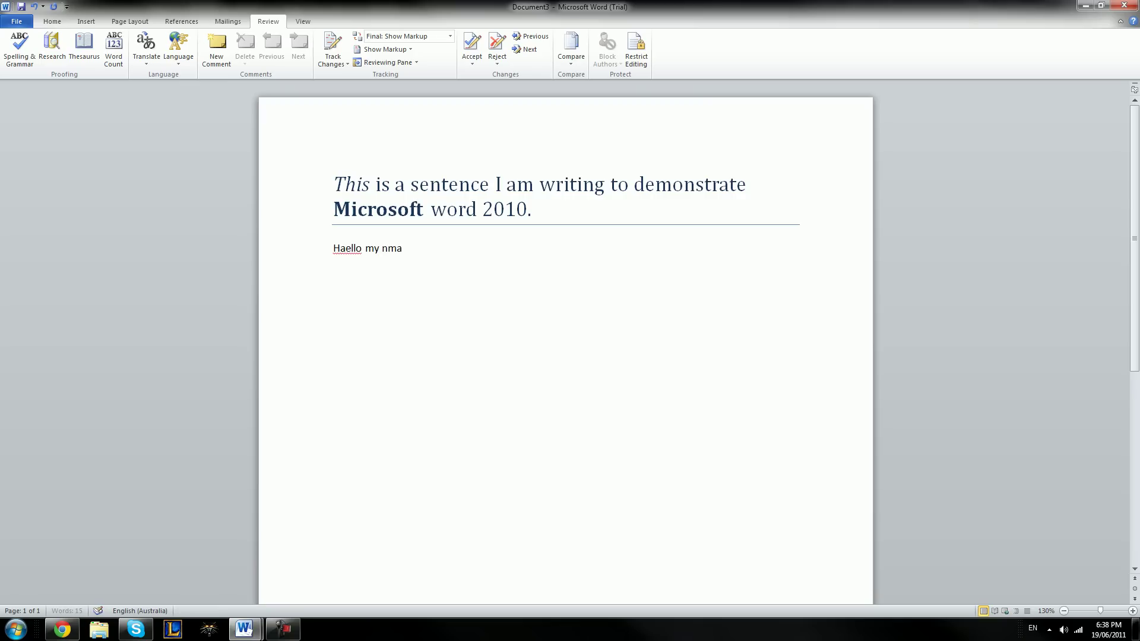
type("Benn")
key("BackSpace")
key("BackSpace")
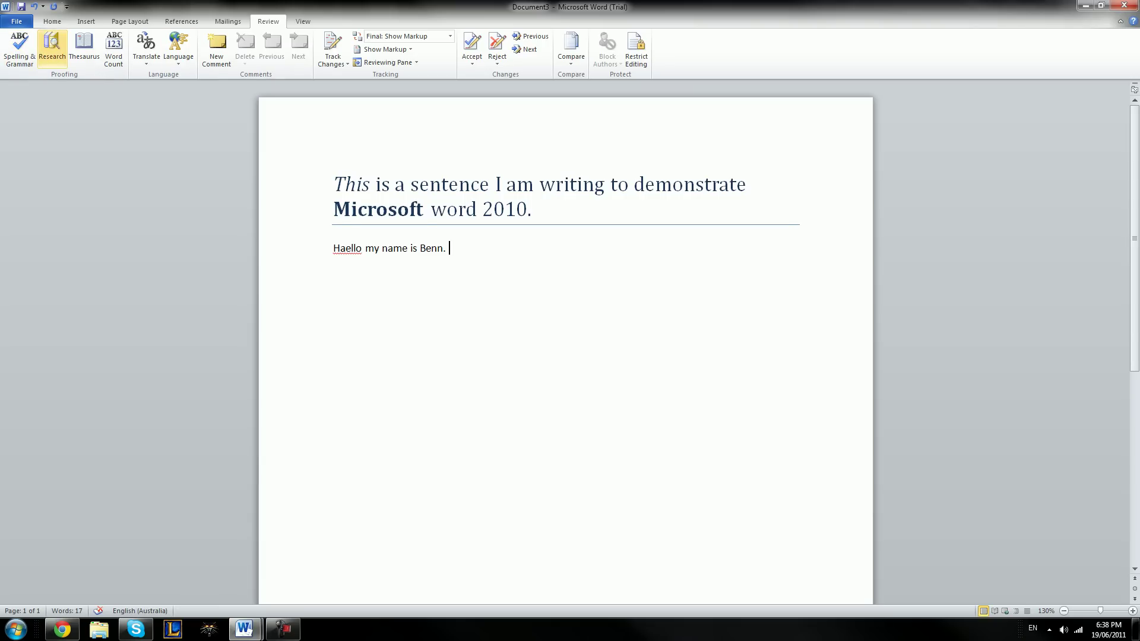
Start a spelling and grammar check of the document and resume it with the research results closed
left_click(52, 46)
left_click(19, 48)
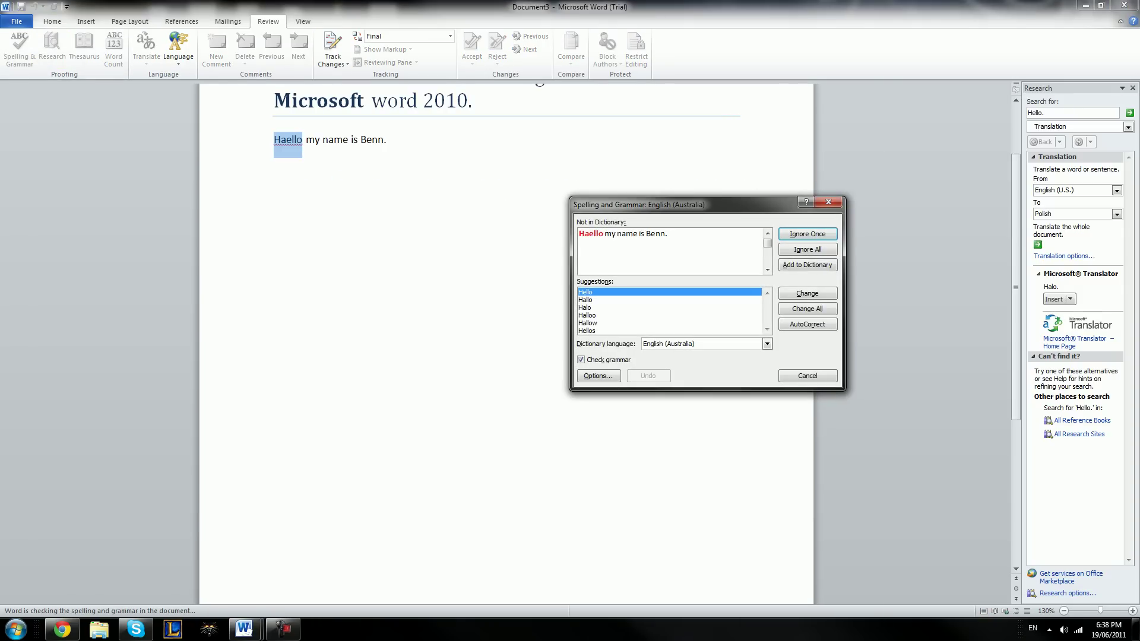
left_click(1132, 88)
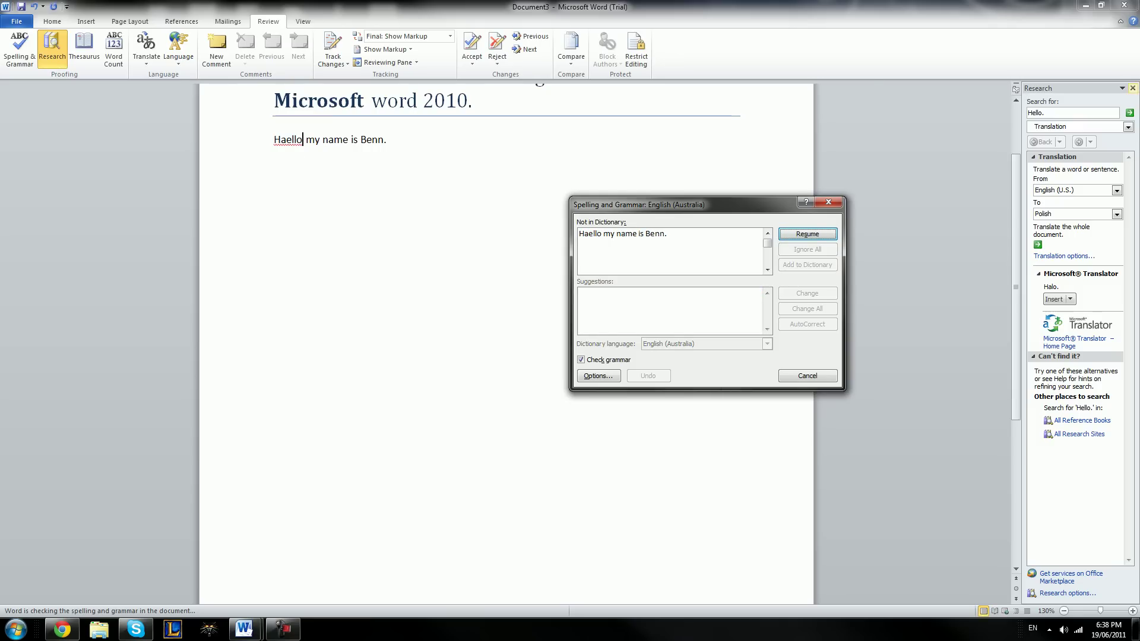
left_click(1133, 88)
left_click(806, 233)
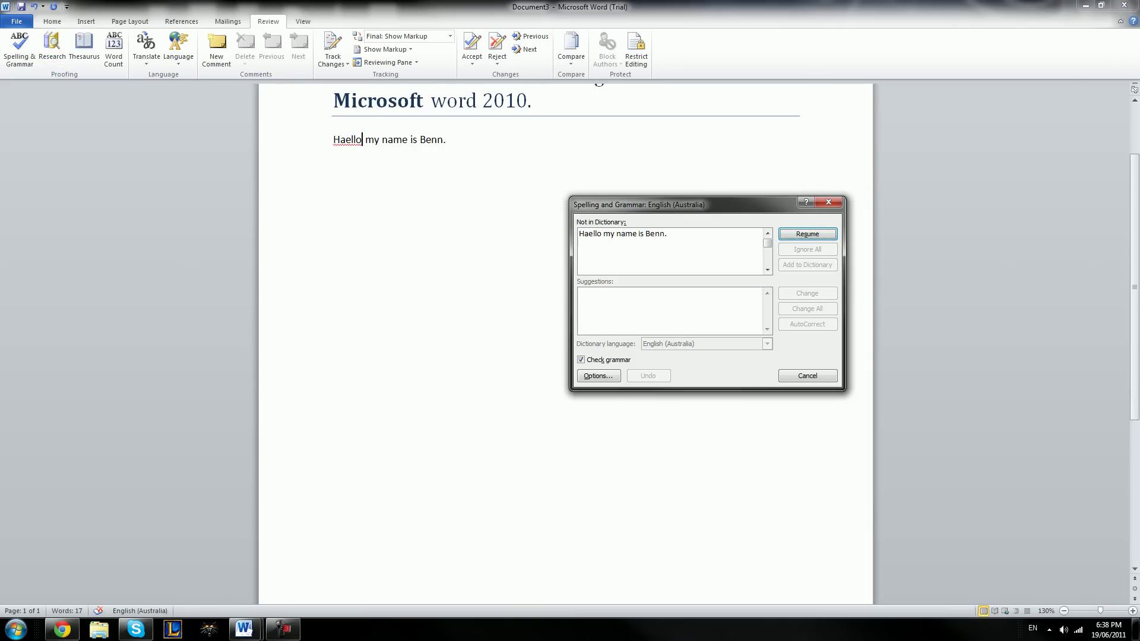
key("Return")
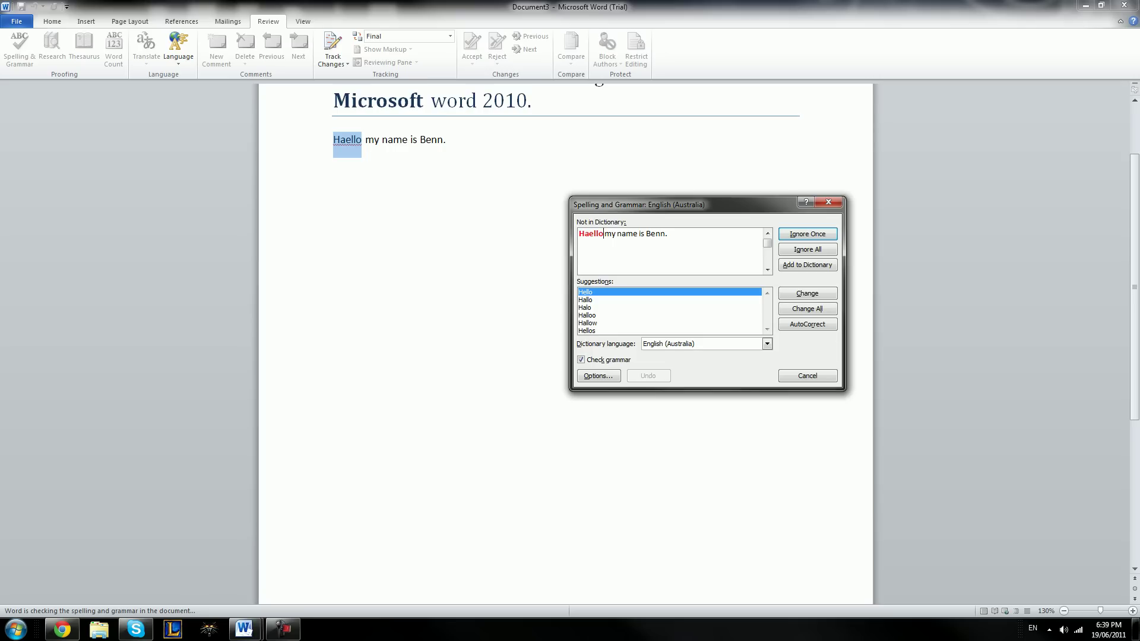
Correct the misspelled "Haello" to the suggestion "Hello" and finish the spelling check
left_click_drag(604, 234, 579, 234)
left_click(586, 292)
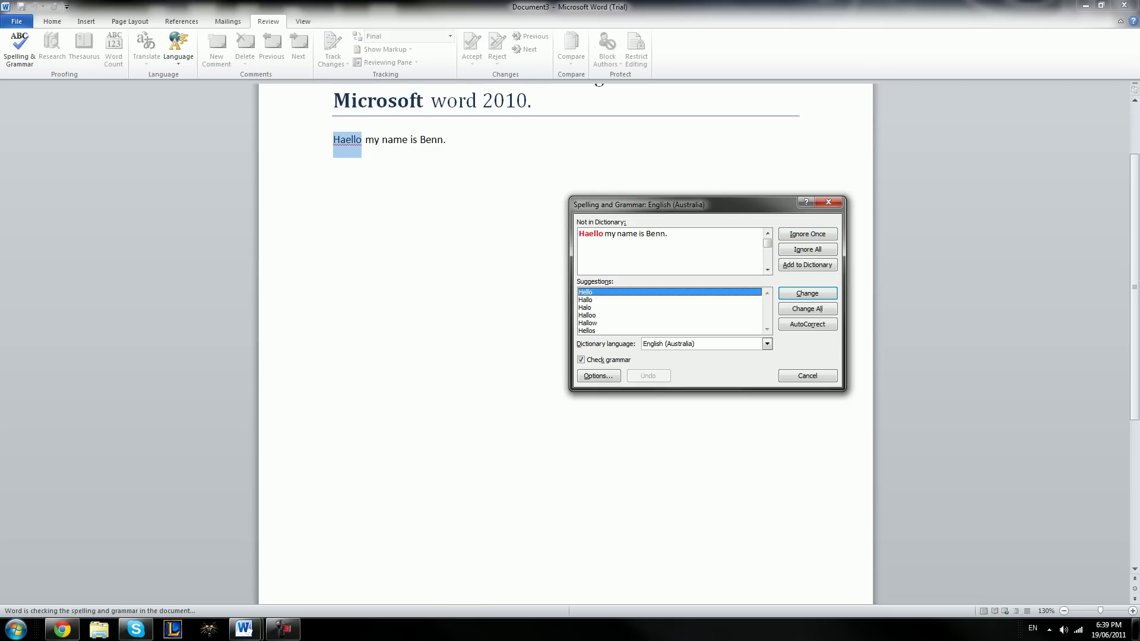
key("Return")
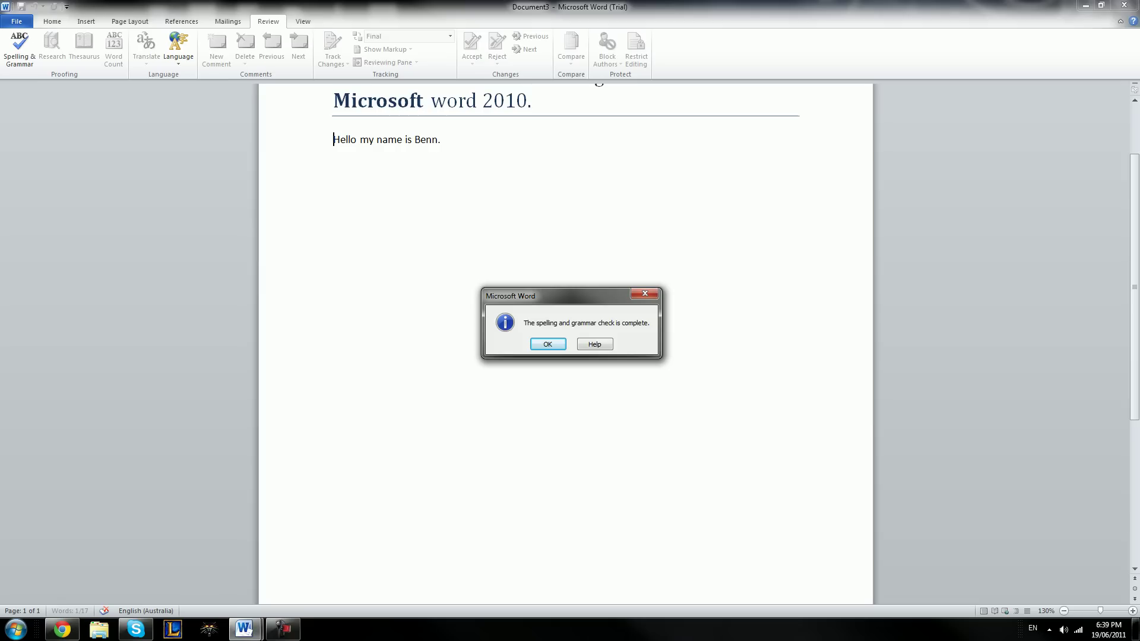
key("Return")
Remove the extra letter from the first name in the greeting, and briefly view the thesaurus
left_click(437, 140)
key("BackSpace")
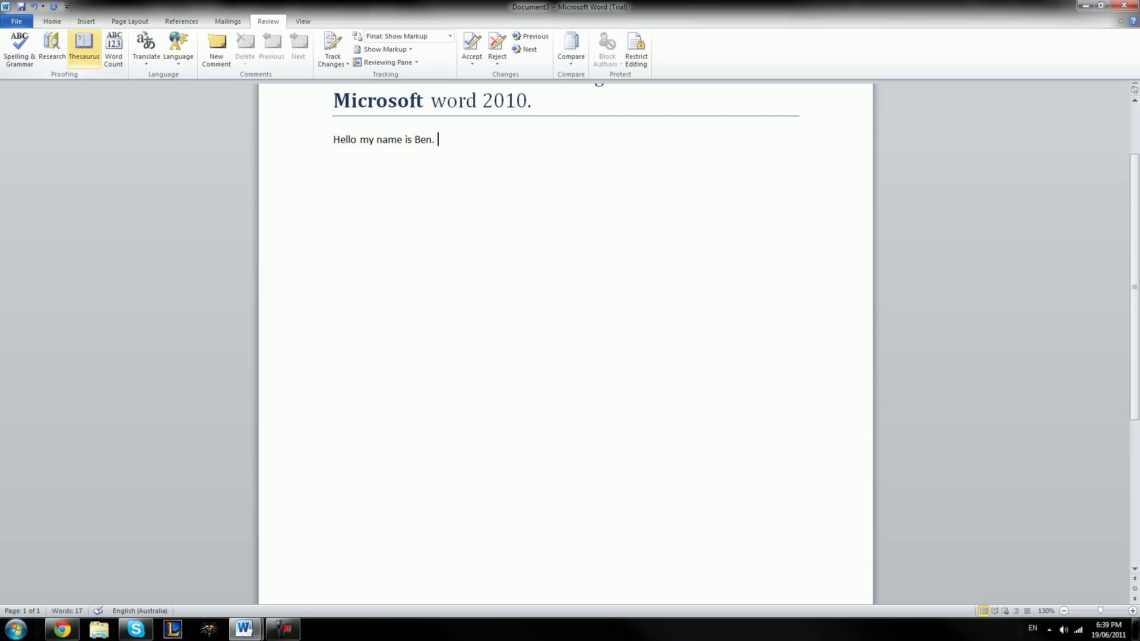
left_click(84, 47)
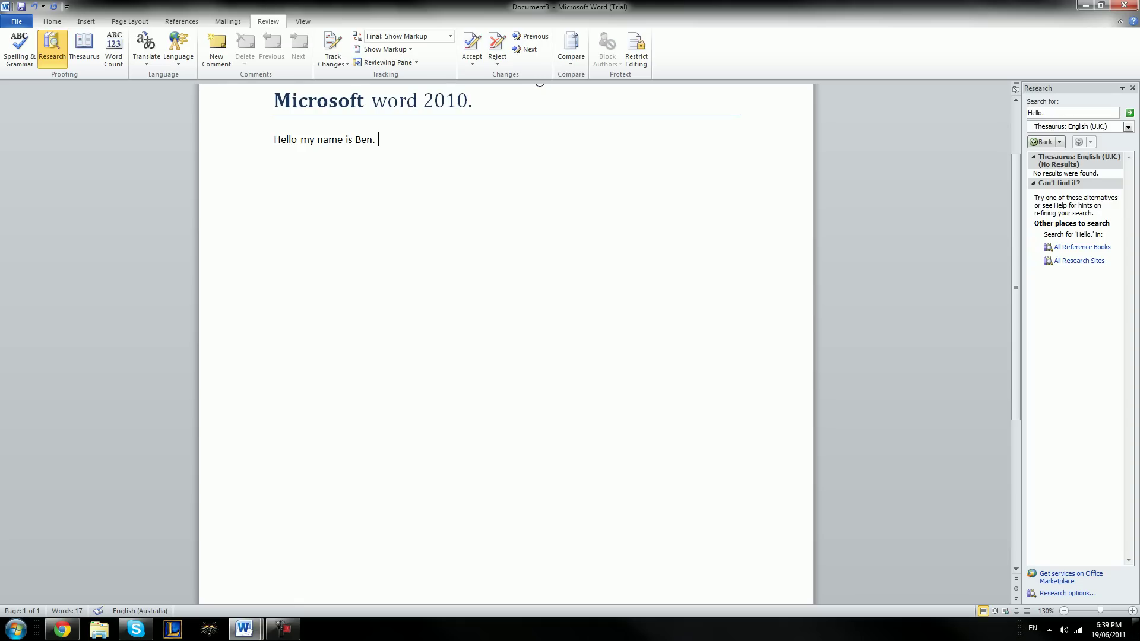
left_click(1132, 88)
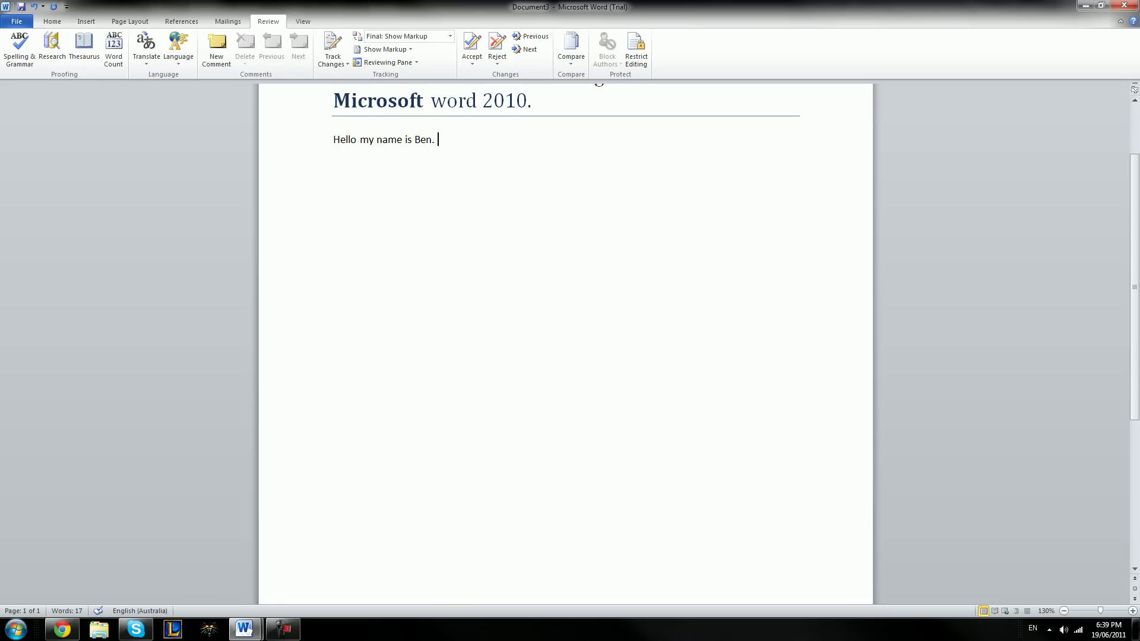
left_click(302, 21)
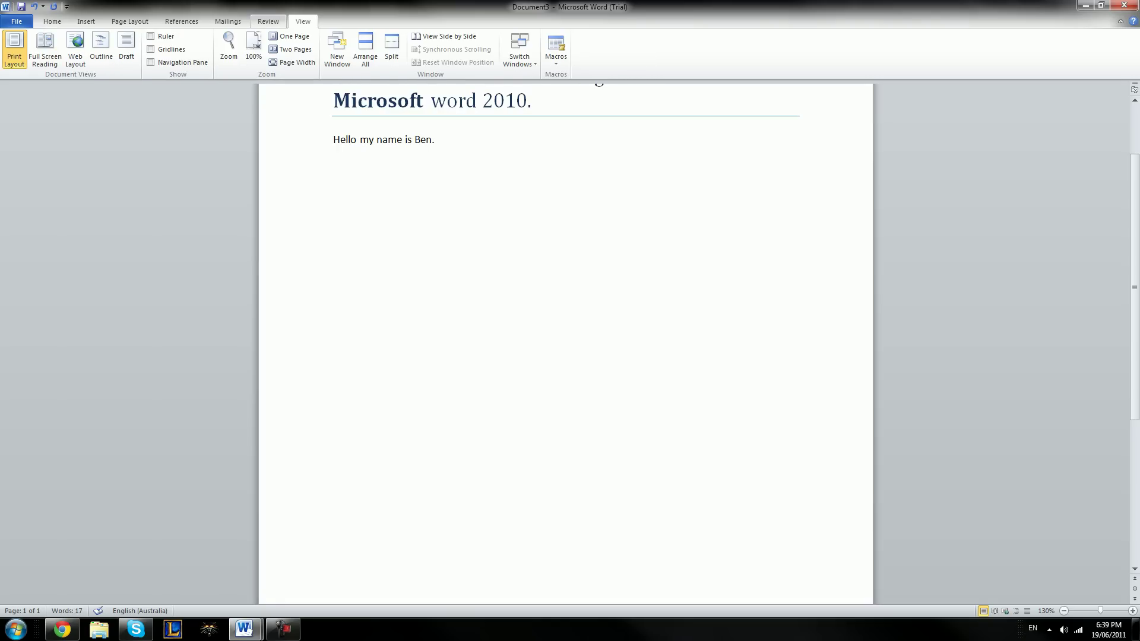
scroll(565, 342, "up", 3)
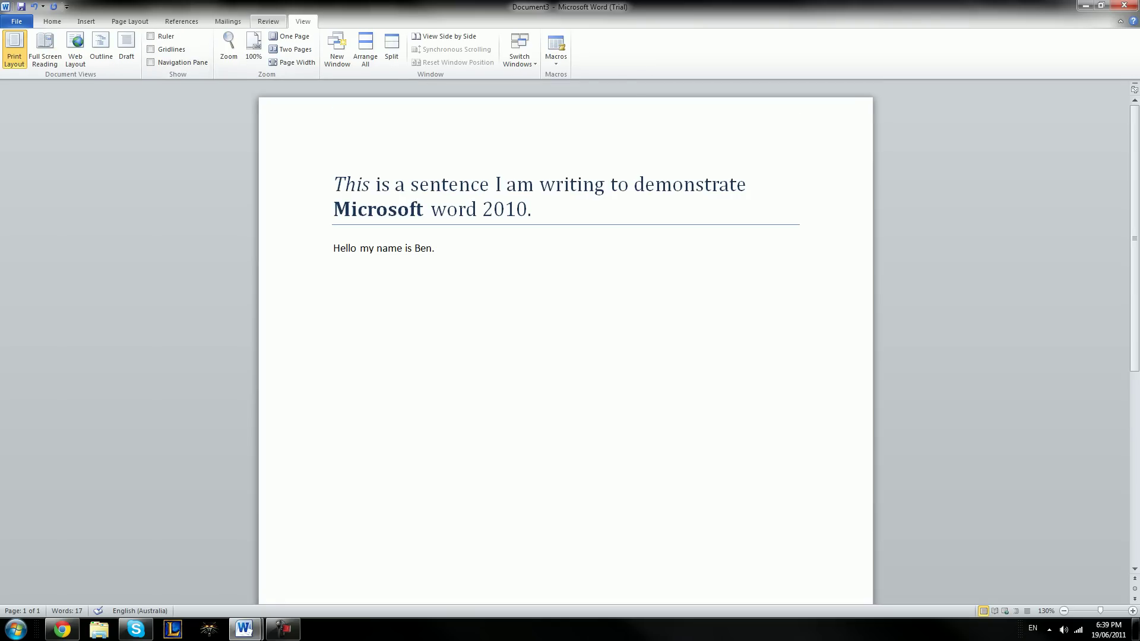
left_click(268, 21)
left_click(430, 209)
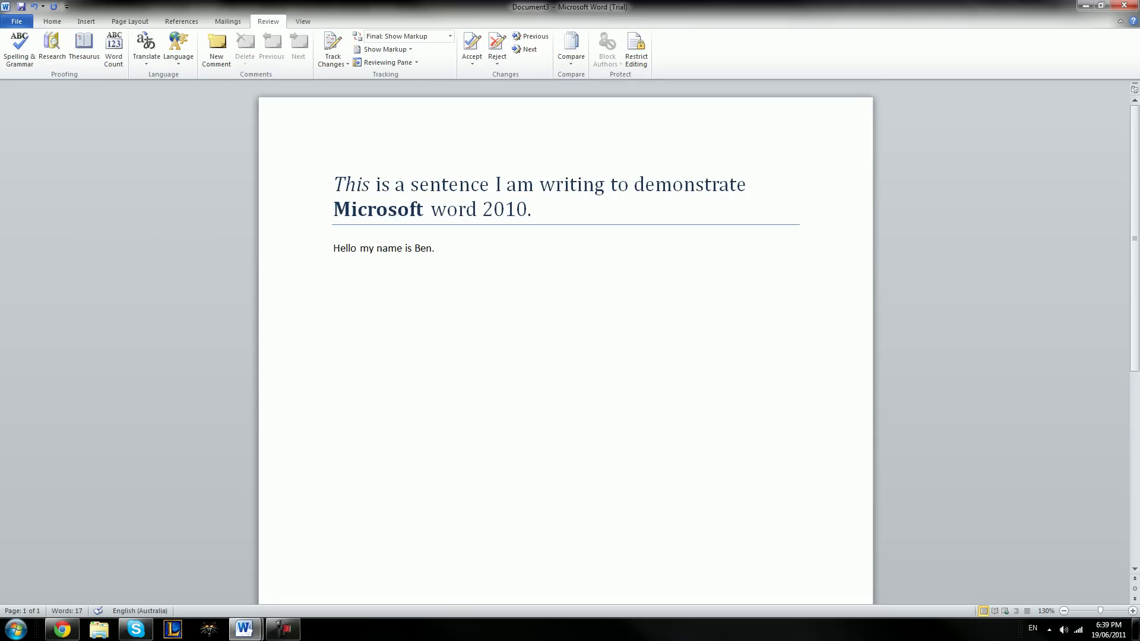